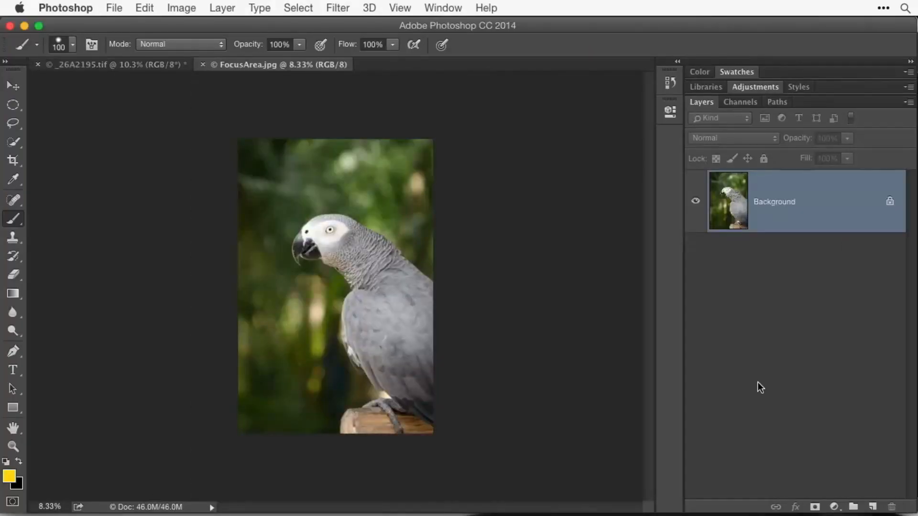
- Examine the destination document choices for saving the whale selection in _26A2195.tif, and close the dialog without saving
{"action": "key", "text": "super+0"}
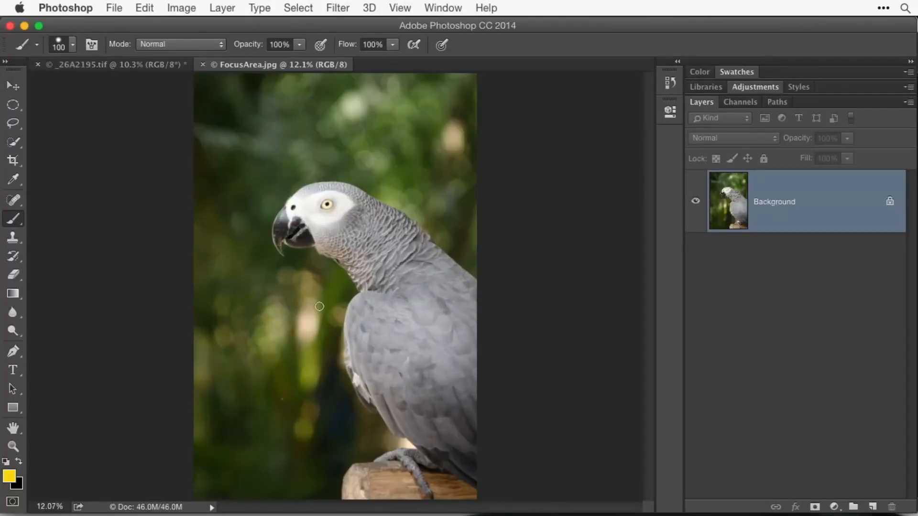
{"action": "left_click", "coordinate": [101, 63]}
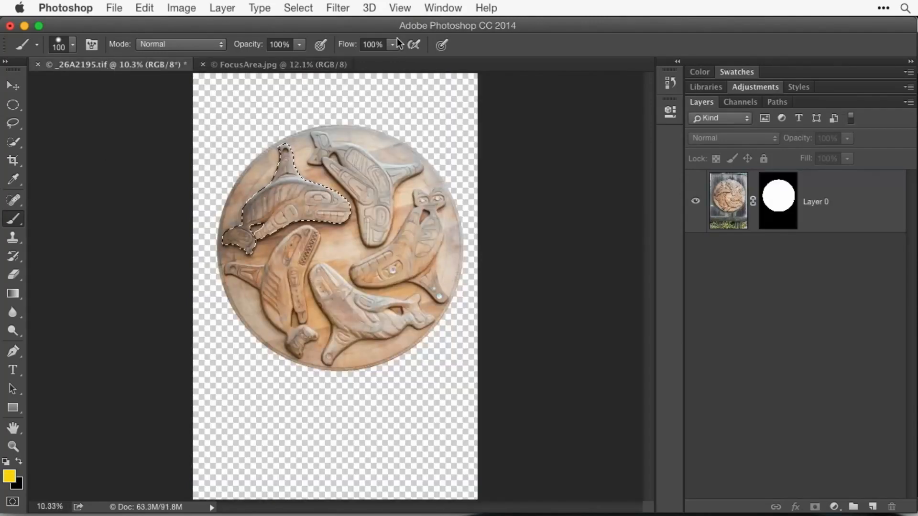
{"action": "left_click", "coordinate": [299, 7]}
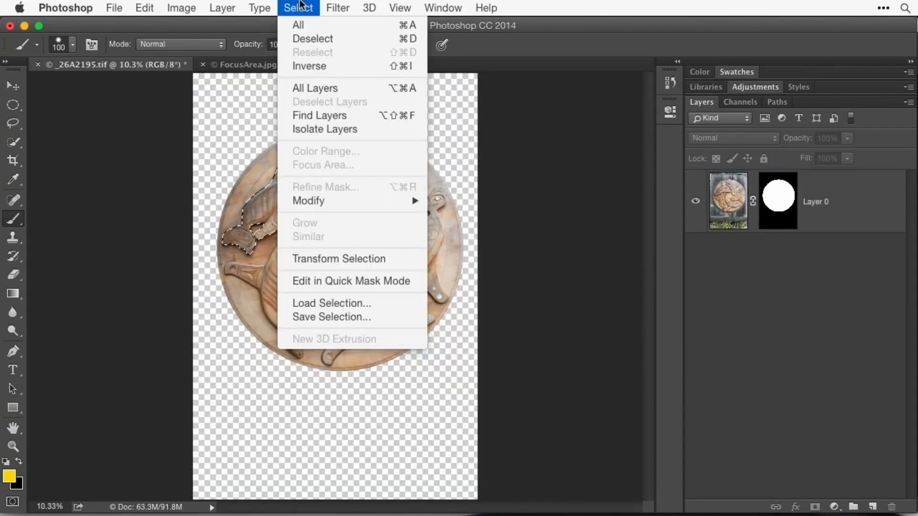
{"action": "left_click", "coordinate": [363, 318]}
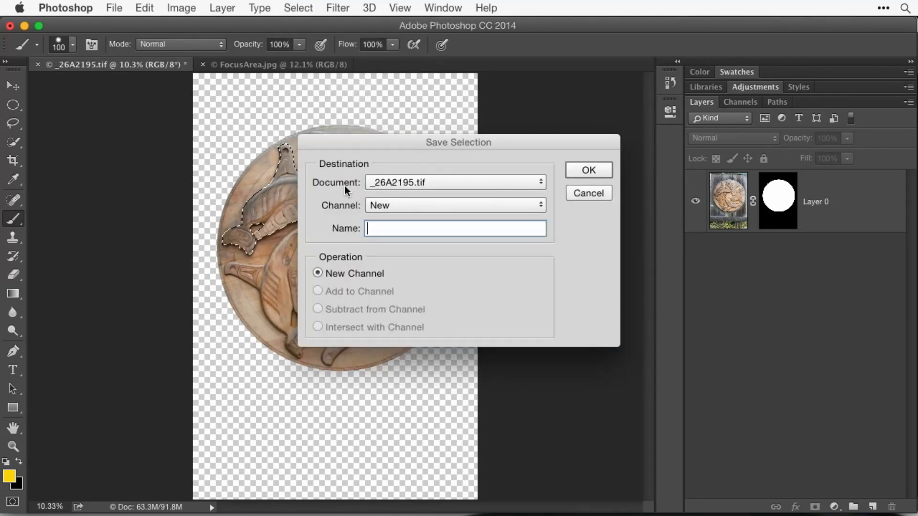
{"action": "left_click", "coordinate": [412, 180]}
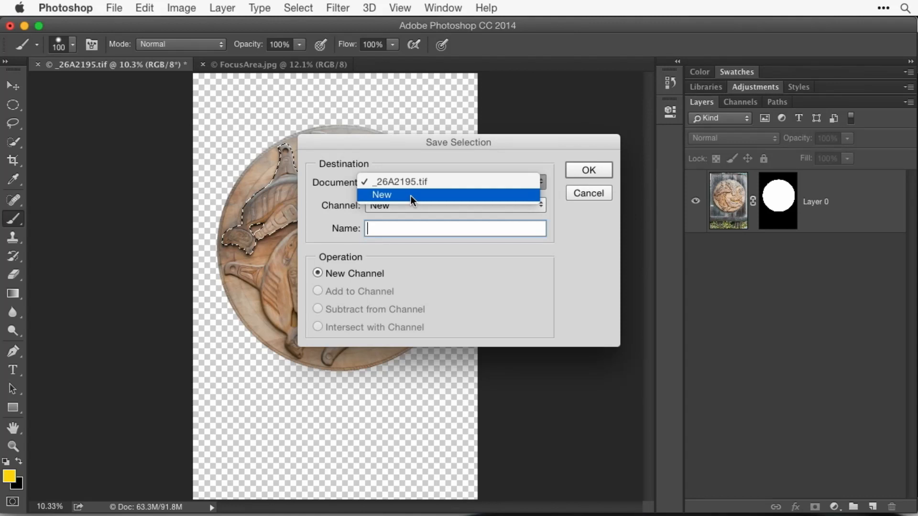
{"action": "left_click", "coordinate": [414, 150]}
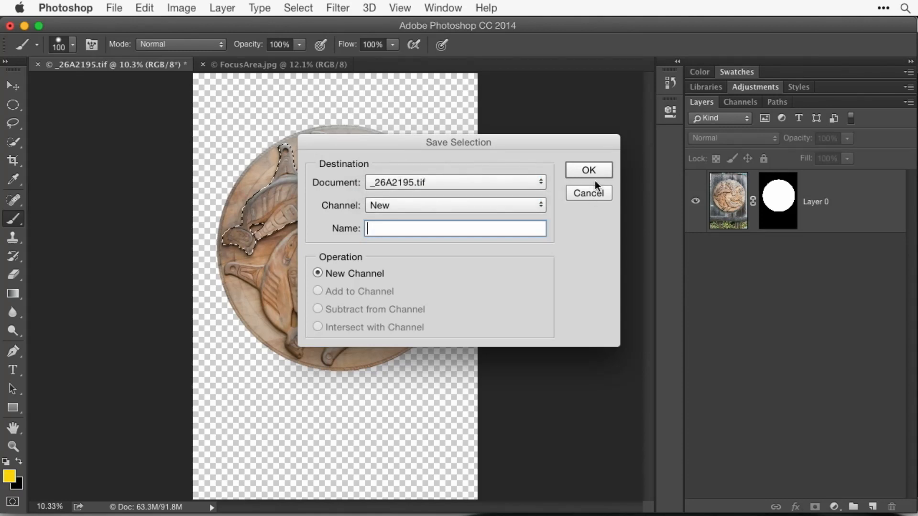
{"action": "left_click", "coordinate": [597, 193]}
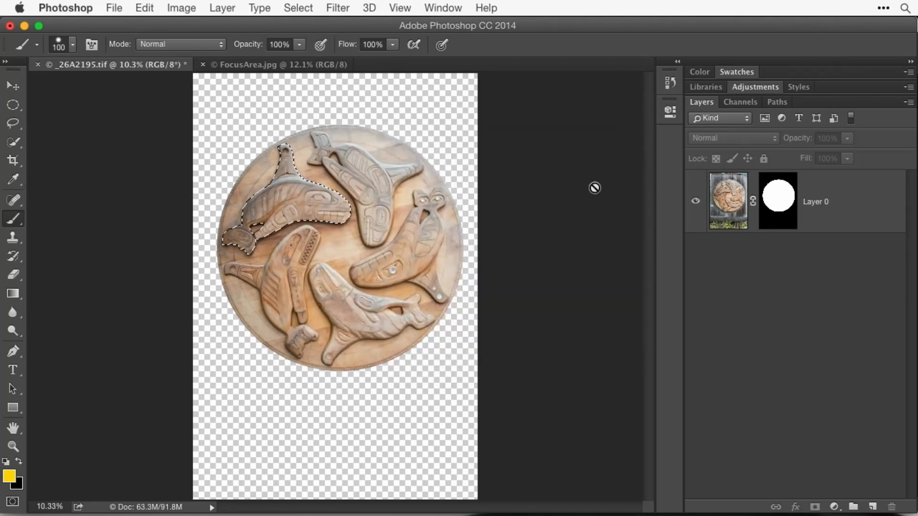
- Transfer the whale selection outline from _26A2195.tif to FocusArea.jpg with the Elliptical Marquee tool and position it over the parrot's head
{"action": "left_click", "coordinate": [15, 107]}
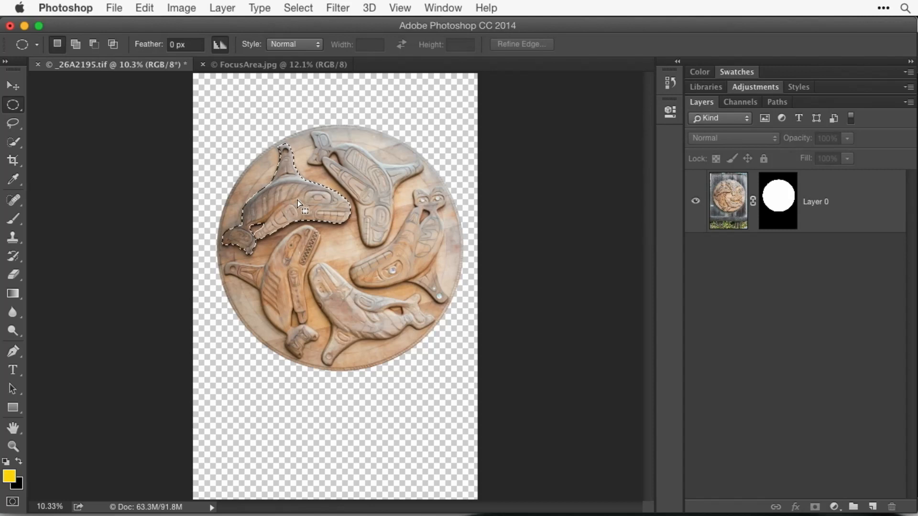
{"action": "left_click_drag", "start_coordinate": [296, 203], "coordinate": [276, 70]}
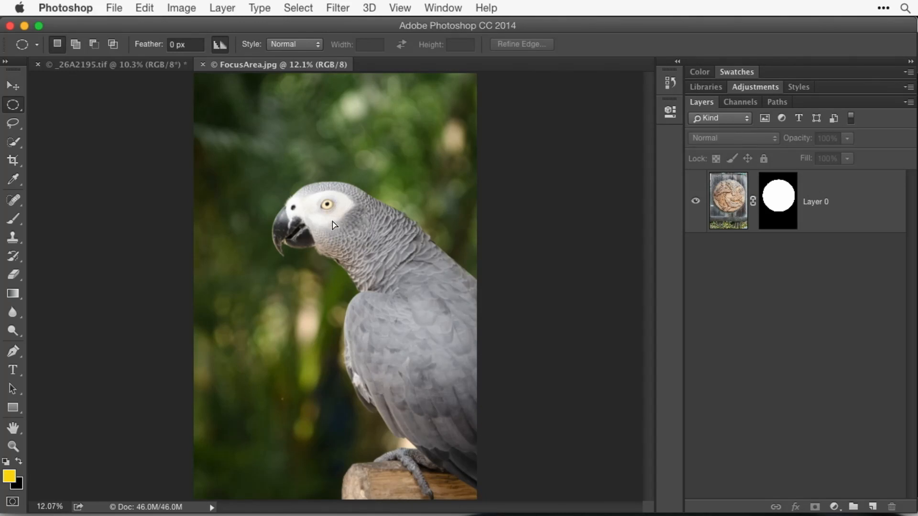
{"action": "left_click_drag", "start_coordinate": [332, 222], "coordinate": [332, 222]}
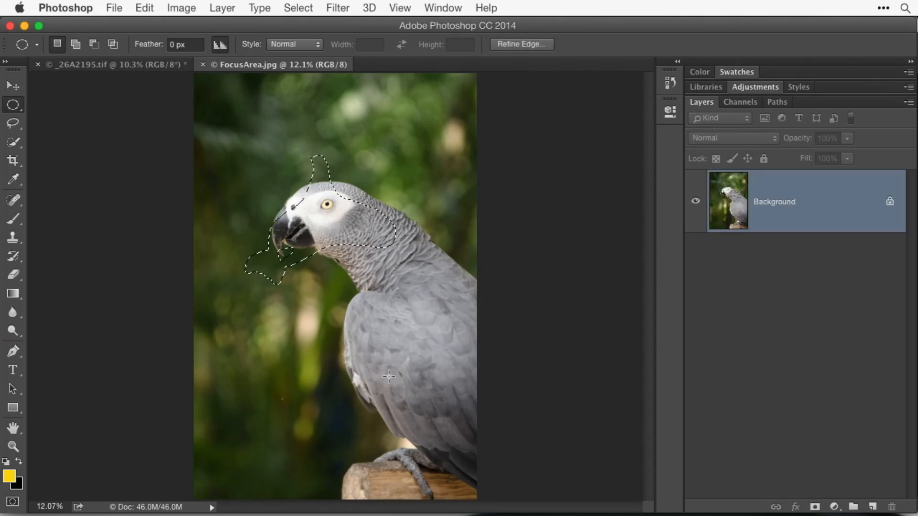
{"action": "mouse_move", "coordinate": [320, 212]}
{"action": "left_mouse_down"}
{"action": "mouse_move", "coordinate": [351, 179]}
{"action": "mouse_move", "coordinate": [328, 210]}
{"action": "mouse_move", "coordinate": [317, 200]}
{"action": "left_mouse_up"}
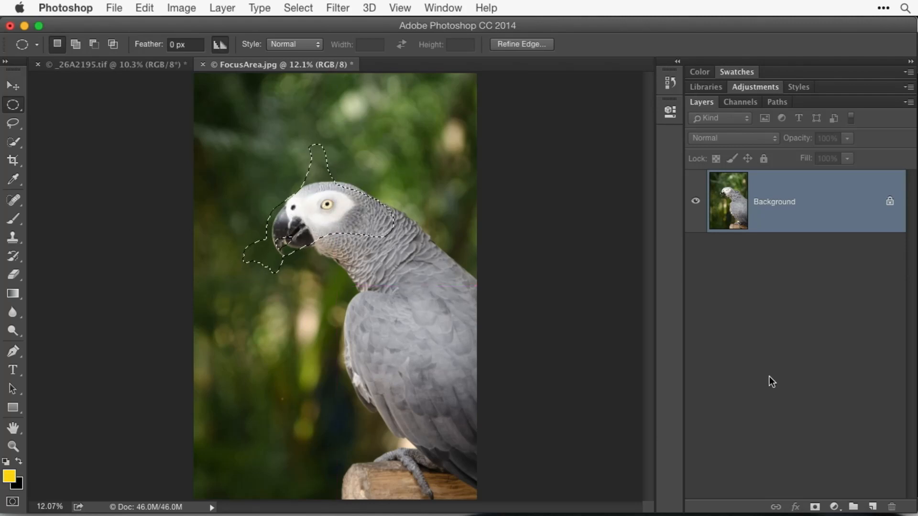
- Try a layer mask made from the whale selection on the parrot image, undo it, and clear the selection
{"action": "left_click", "coordinate": [815, 506]}
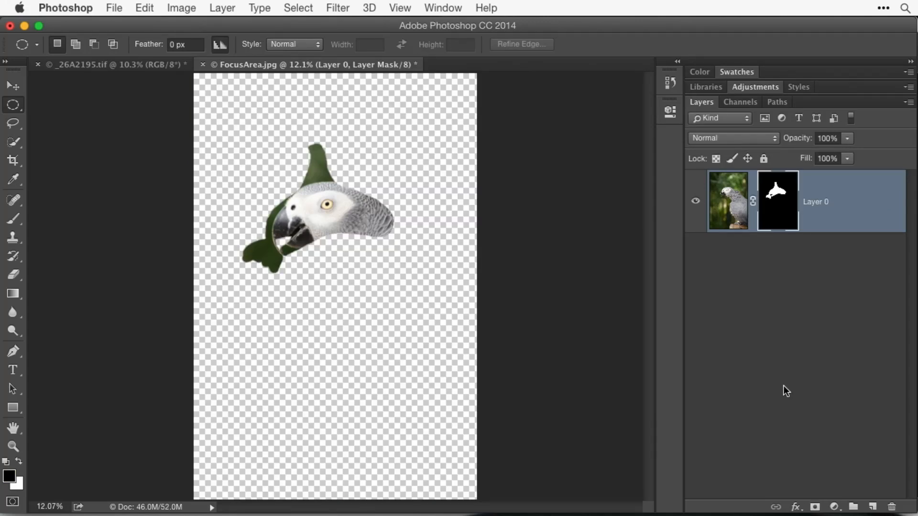
{"action": "key", "text": "super+z"}
{"action": "key", "text": "super+d"}
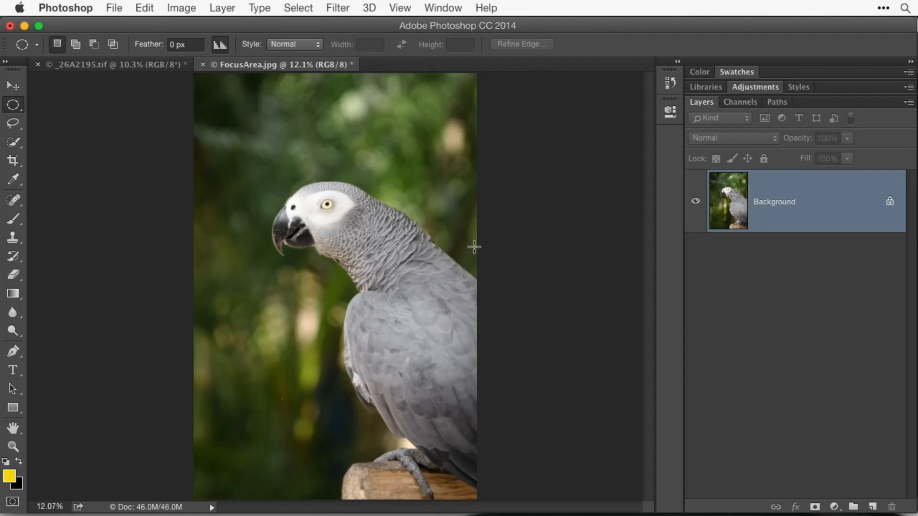
- Carry the whale selection from _26A2195.tif into FocusArea.jpg once more, and deselect it there
{"action": "left_click", "coordinate": [110, 61]}
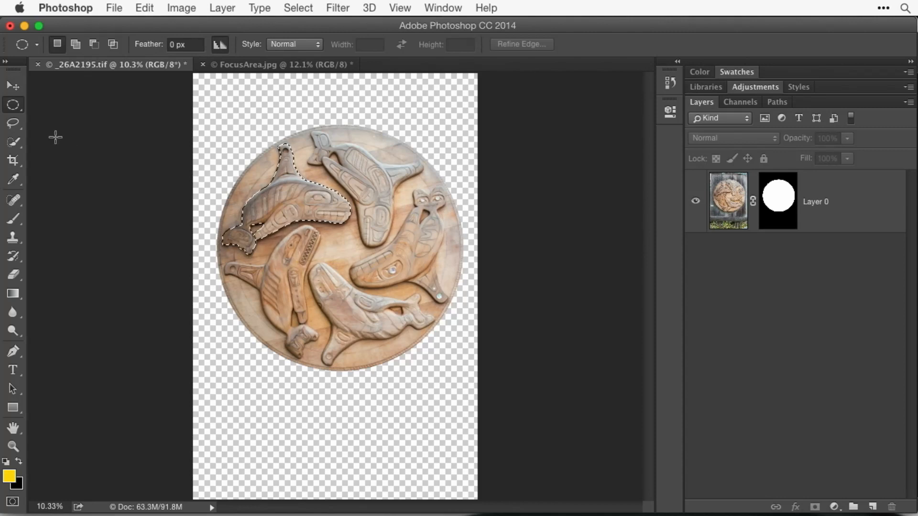
{"action": "left_click_drag", "start_coordinate": [297, 197], "coordinate": [263, 65]}
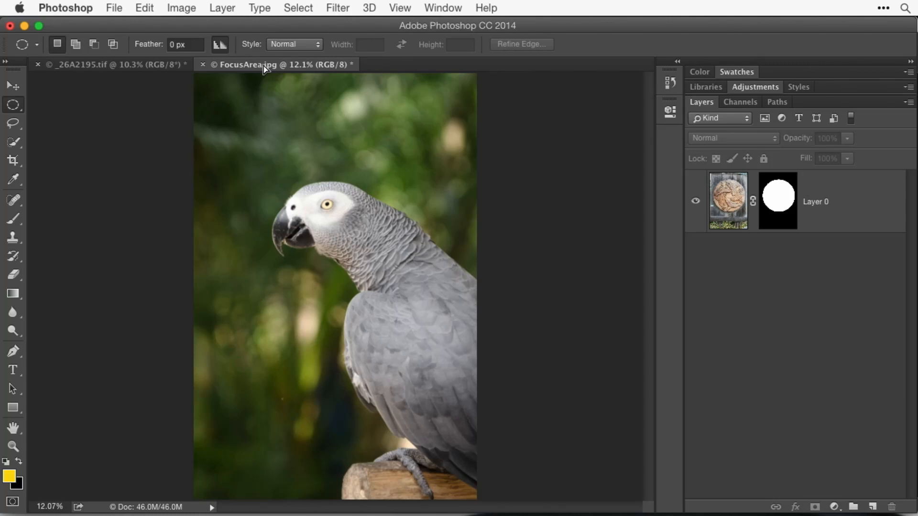
{"action": "left_click_drag", "start_coordinate": [263, 66], "coordinate": [334, 195]}
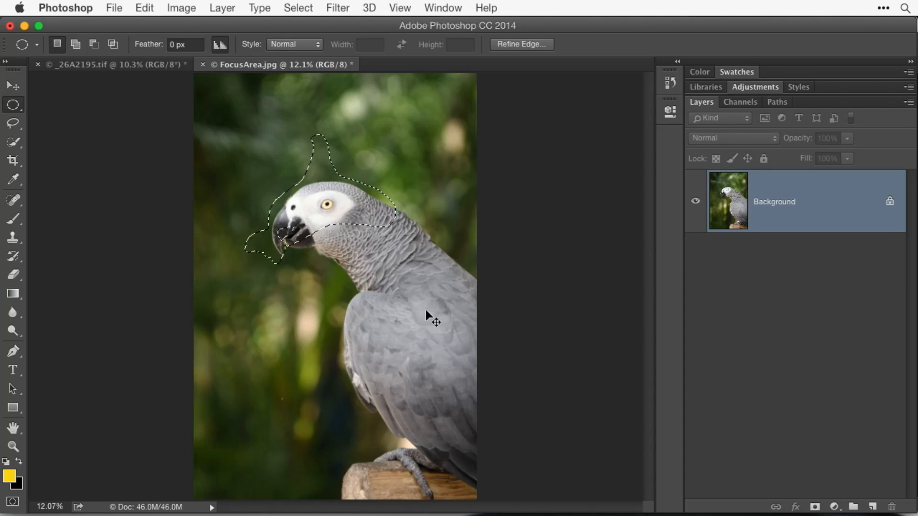
{"action": "key", "text": "super+d"}
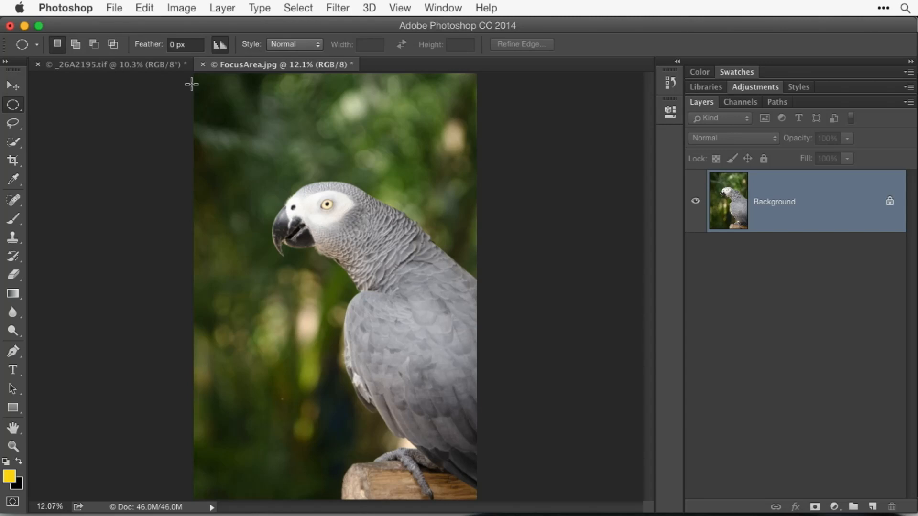
- Bring the whale selection into FocusArea.jpg, shift it over the parrot's head, and add a layer mask from it
{"action": "left_click", "coordinate": [116, 64]}
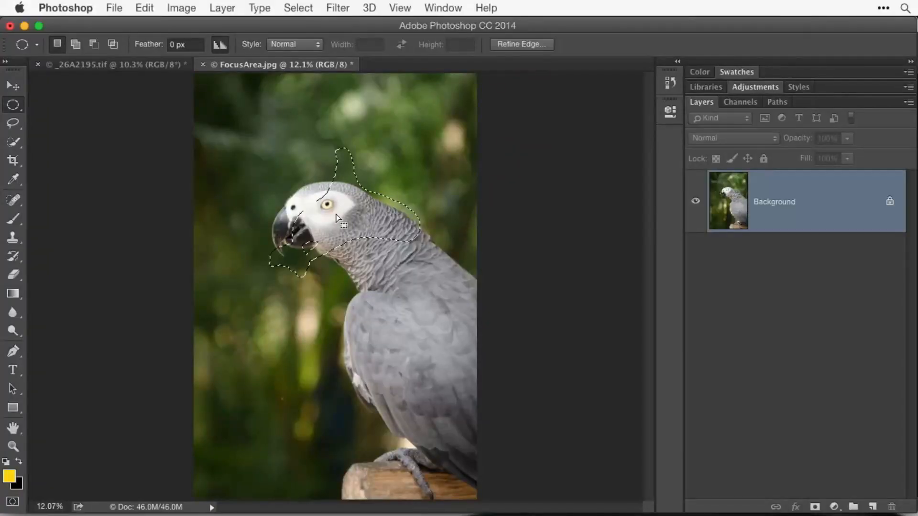
{"action": "left_click_drag", "start_coordinate": [338, 220], "coordinate": [317, 203]}
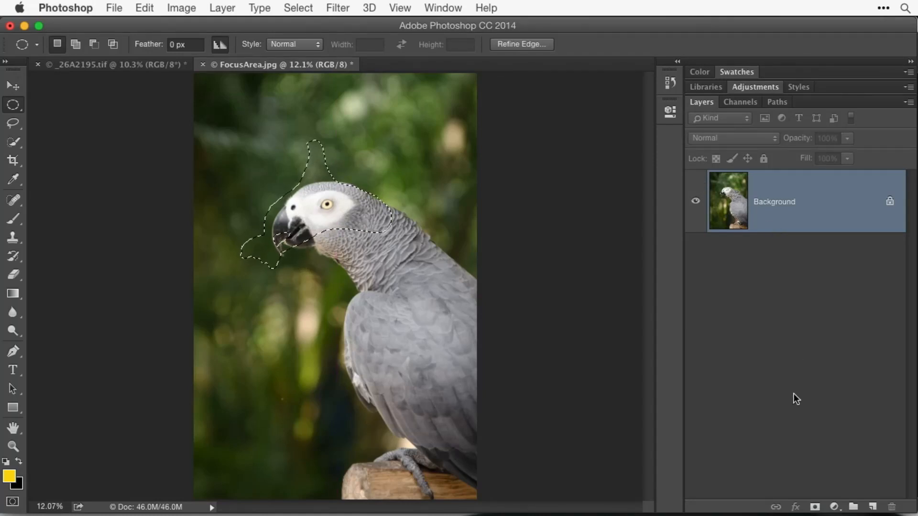
{"action": "left_click", "coordinate": [816, 508]}
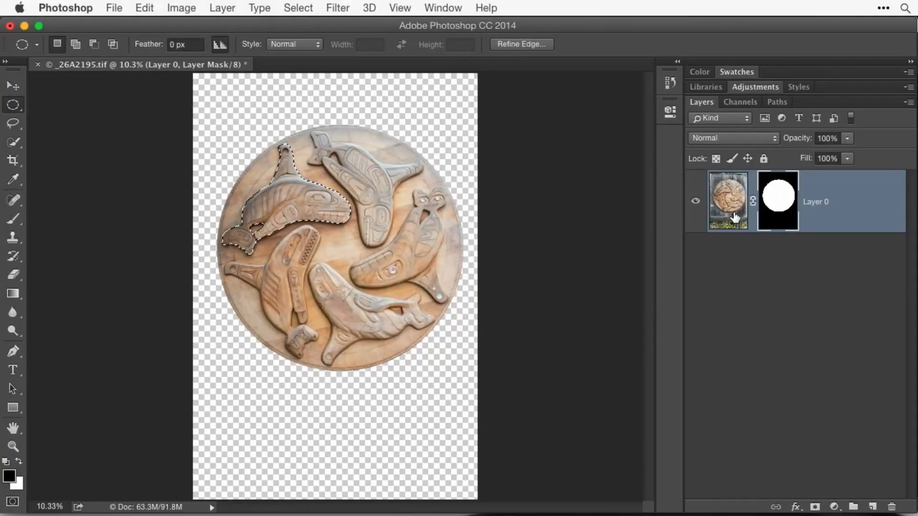
- Try painting black with a 600 px brush inside the whale selection on Layer 0's mask, and undo the painting
{"action": "left_click", "coordinate": [13, 218]}
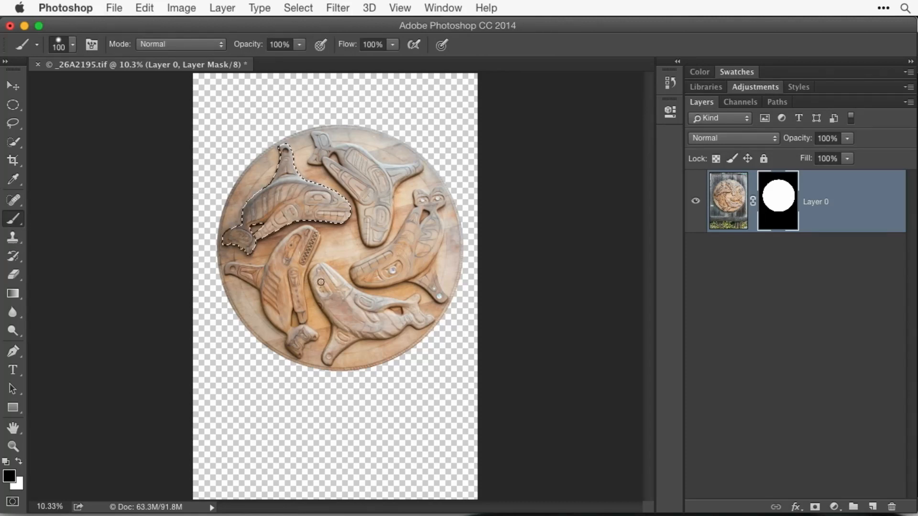
{"action": "key", "text": "bracketright"}
{"action": "key", "text": "bracketright"}
{"action": "key", "text": "bracketright"}
{"action": "key", "text": "bracketright"}
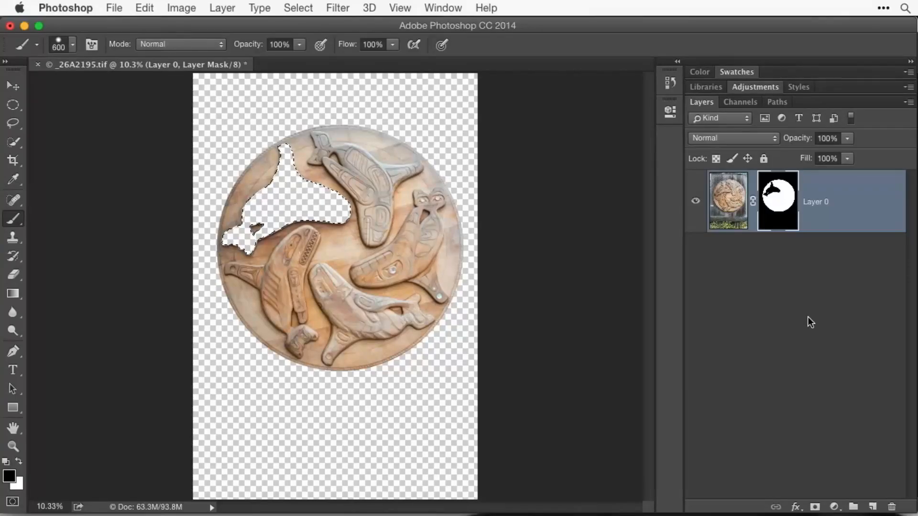
{"action": "key", "text": "super+z"}
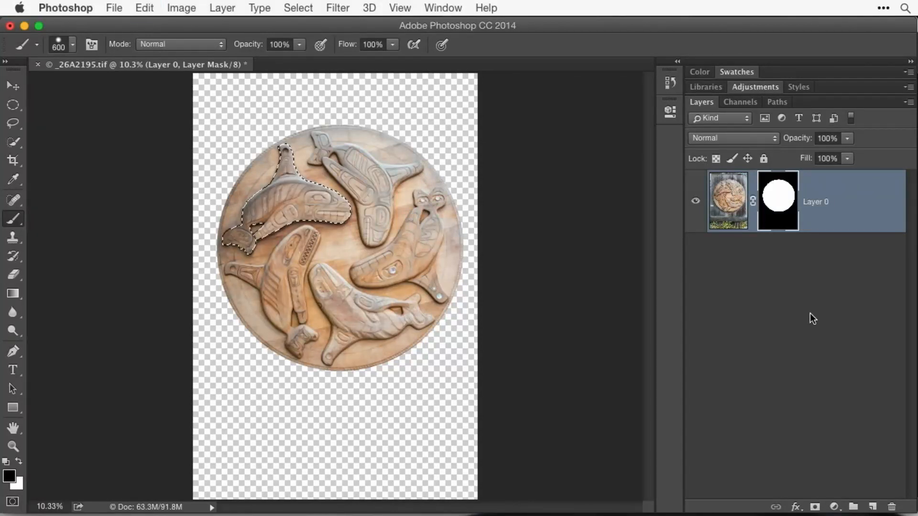
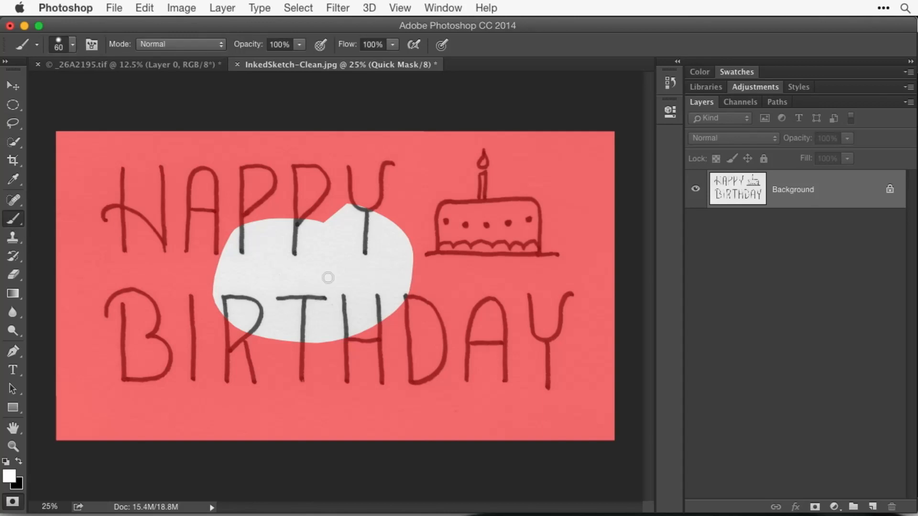
- Paint white strokes with an 80 px brush radiating outward from the clear area of the Quick Mask in InkedSketch-Clean.jpg
{"action": "key", "text": "bracketright"}
{"action": "key", "text": "bracketright"}
{"action": "mouse_move", "coordinate": [395, 223]}
{"action": "left_mouse_down"}
{"action": "mouse_move", "coordinate": [411, 190]}
{"action": "mouse_move", "coordinate": [454, 152]}
{"action": "left_mouse_up"}
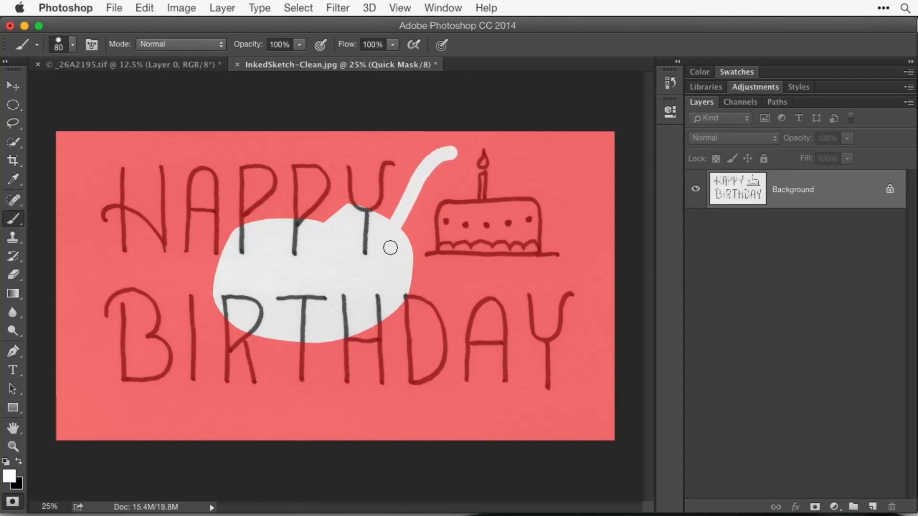
{"action": "left_click_drag", "start_coordinate": [358, 209], "coordinate": [351, 120]}
{"action": "left_click_drag", "start_coordinate": [308, 224], "coordinate": [286, 83]}
{"action": "mouse_move", "coordinate": [268, 214]}
{"action": "left_mouse_down"}
{"action": "mouse_move", "coordinate": [220, 194]}
{"action": "mouse_move", "coordinate": [162, 150]}
{"action": "left_mouse_up"}
{"action": "left_click_drag", "start_coordinate": [242, 244], "coordinate": [83, 247]}
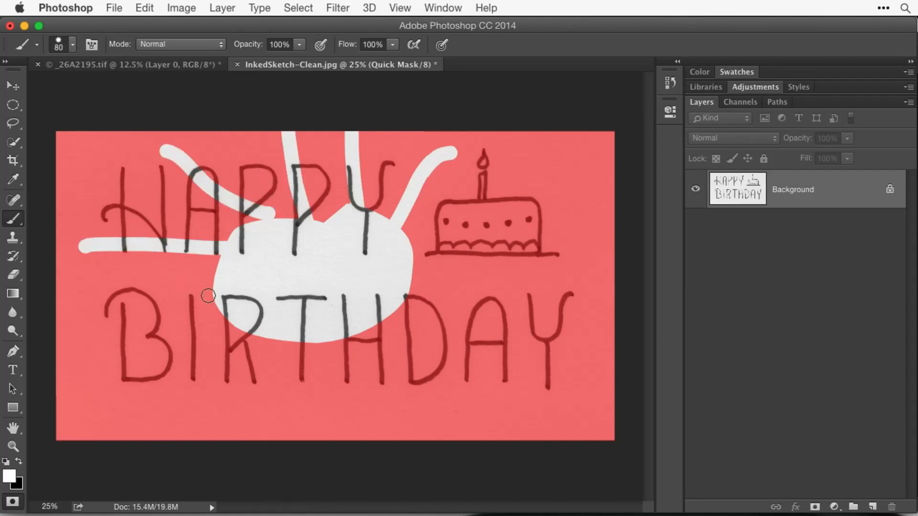
{"action": "left_click_drag", "start_coordinate": [238, 269], "coordinate": [136, 349]}
{"action": "left_click_drag", "start_coordinate": [251, 304], "coordinate": [235, 388]}
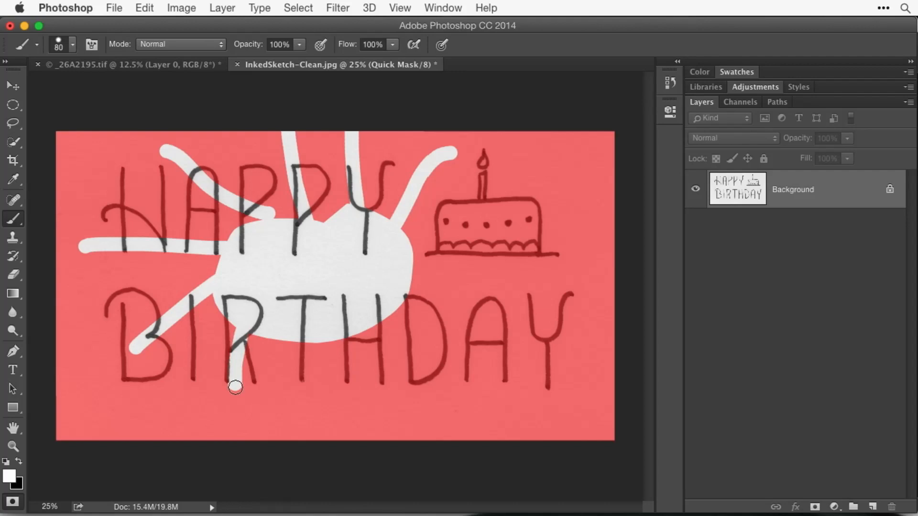
{"action": "left_click_drag", "start_coordinate": [298, 333], "coordinate": [308, 410]}
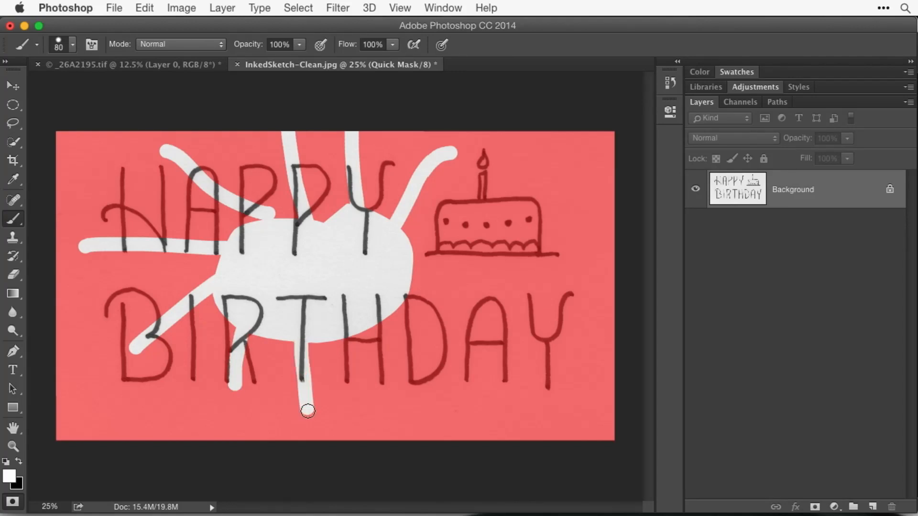
{"action": "left_click_drag", "start_coordinate": [358, 334], "coordinate": [405, 391]}
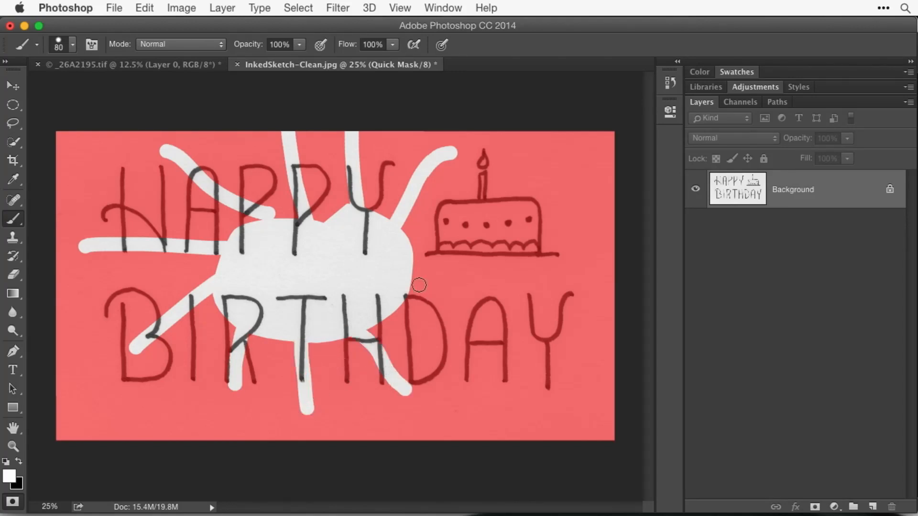
{"action": "left_click_drag", "start_coordinate": [392, 303], "coordinate": [519, 367]}
{"action": "left_click_drag", "start_coordinate": [402, 256], "coordinate": [531, 269]}
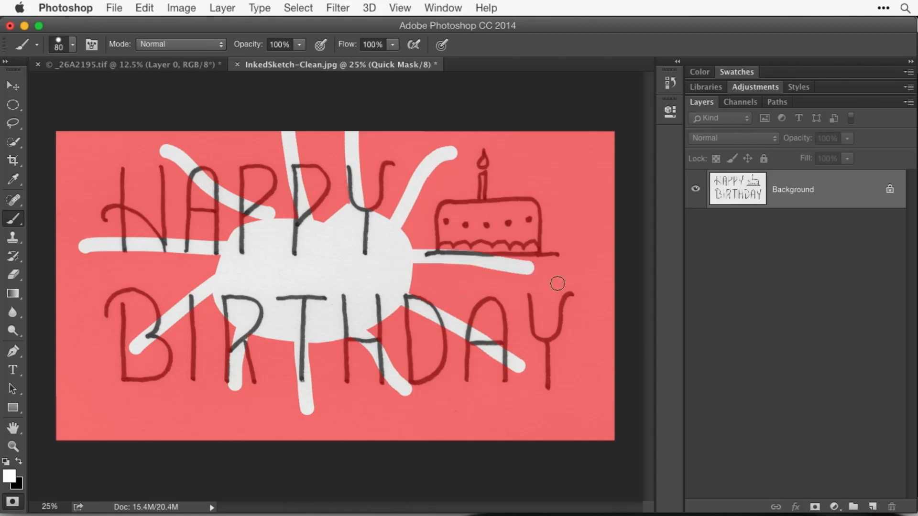
{"action": "left_click", "coordinate": [258, 216]}
- Exit Quick Mask mode and deselect the resulting selection
{"action": "key", "text": "q"}
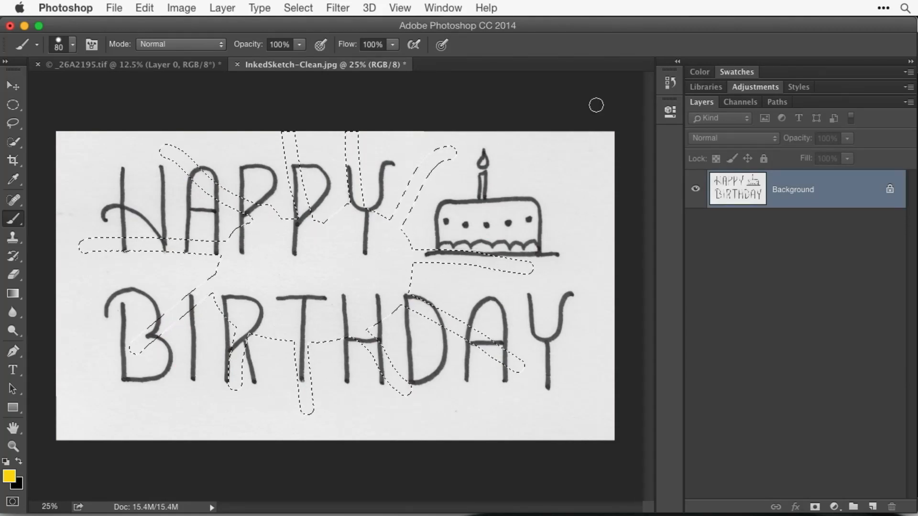
{"action": "left_click", "coordinate": [297, 7]}
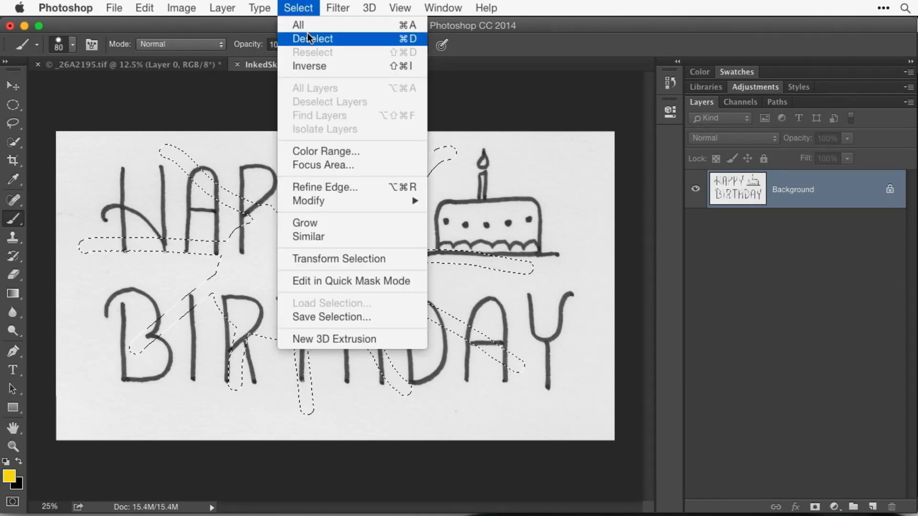
{"action": "left_click", "coordinate": [308, 38]}
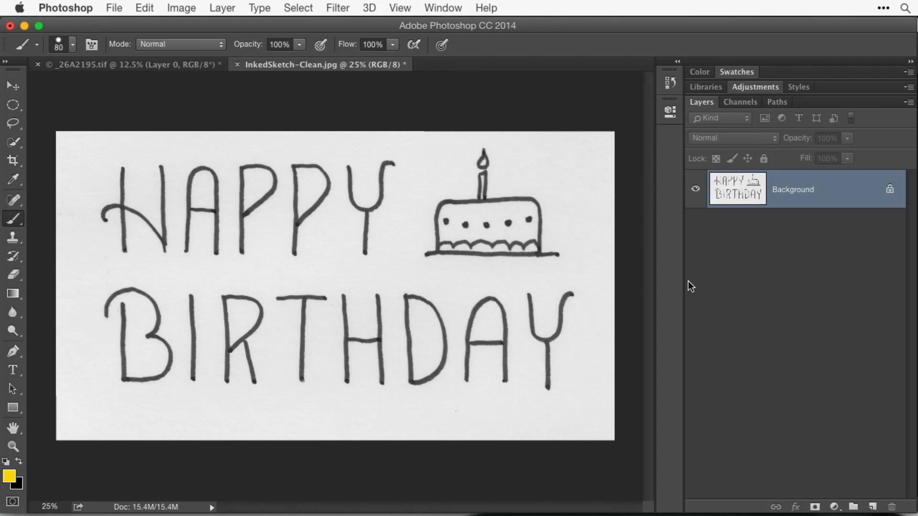
- Copy the entire canvas of InkedSketch-Clean.jpg to the clipboard and deselect it
{"action": "left_click", "coordinate": [298, 8]}
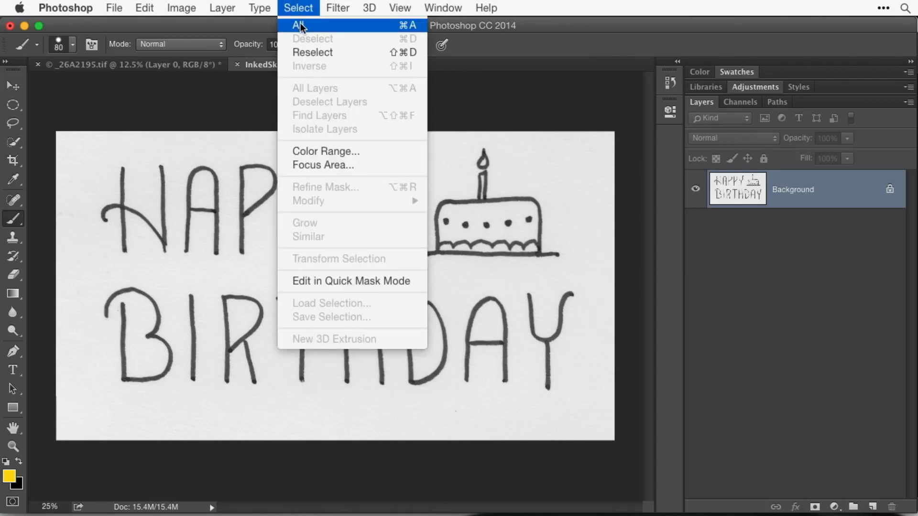
{"action": "left_click", "coordinate": [300, 25]}
{"action": "left_click", "coordinate": [144, 7]}
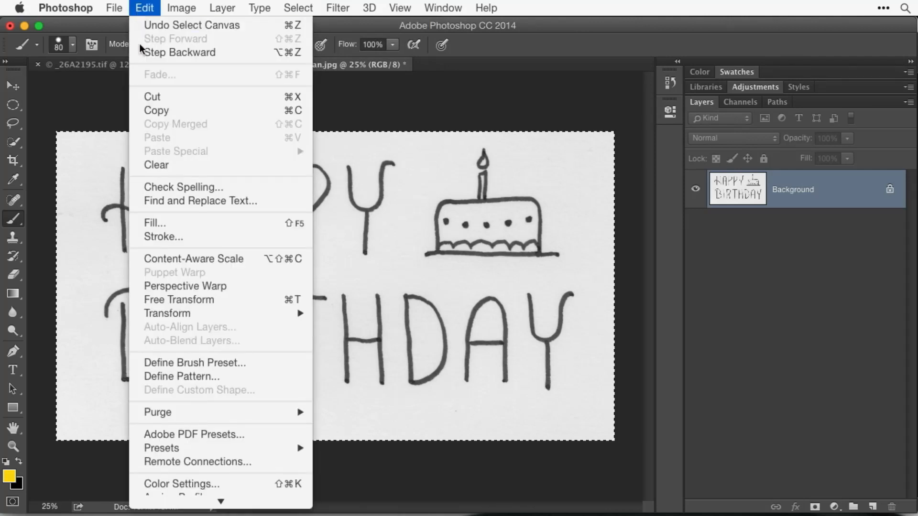
{"action": "left_click", "coordinate": [149, 110]}
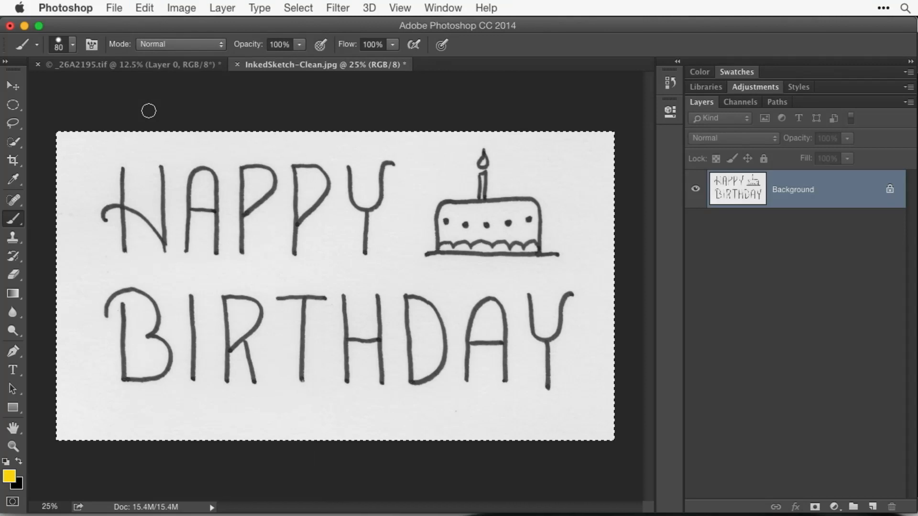
{"action": "key", "text": "ctrl+d"}
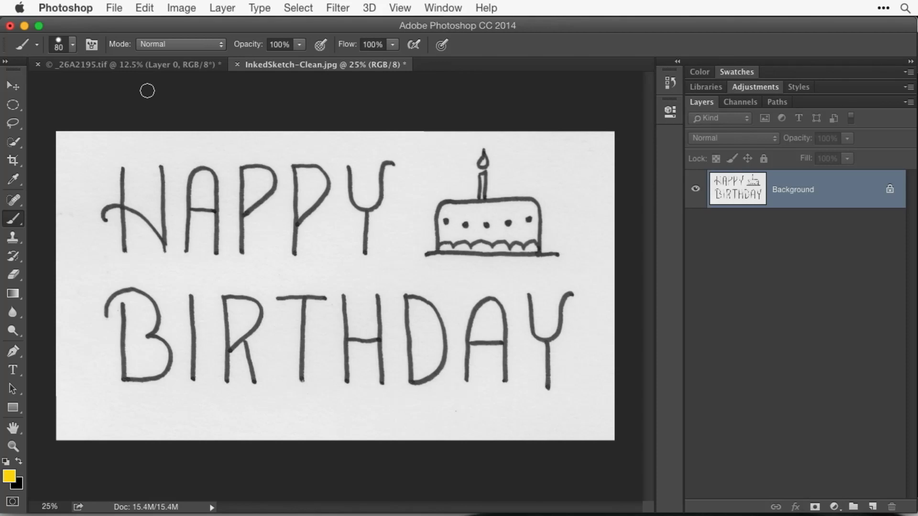
- Lasso a rough area across the HAPPY and BIRTHDAY lettering, show it as a Quick Mask, and paste the copied sketch into that mask
{"action": "left_click", "coordinate": [19, 106]}
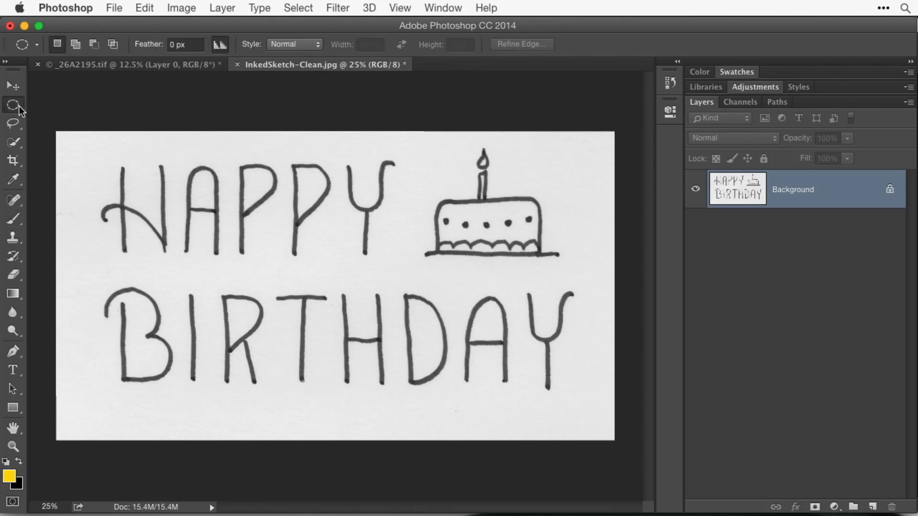
{"action": "left_click", "coordinate": [13, 123]}
{"action": "mouse_move", "coordinate": [333, 211]}
{"action": "left_mouse_down"}
{"action": "mouse_move", "coordinate": [231, 295]}
{"action": "mouse_move", "coordinate": [404, 240]}
{"action": "mouse_move", "coordinate": [335, 211]}
{"action": "left_mouse_up"}
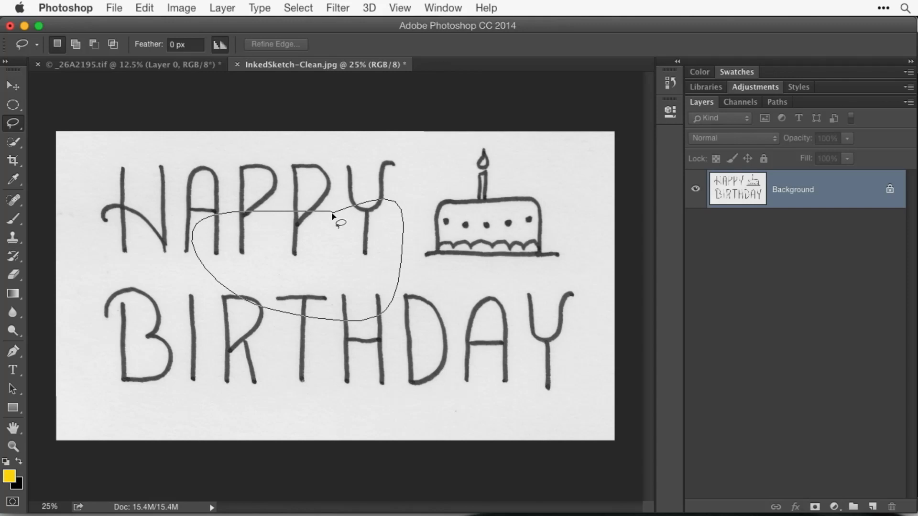
{"action": "key", "text": "q"}
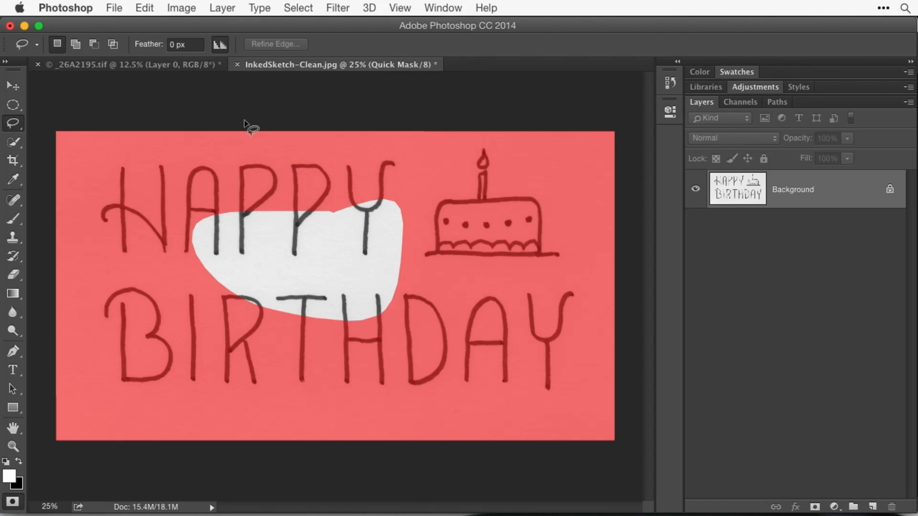
{"action": "left_click", "coordinate": [152, 7]}
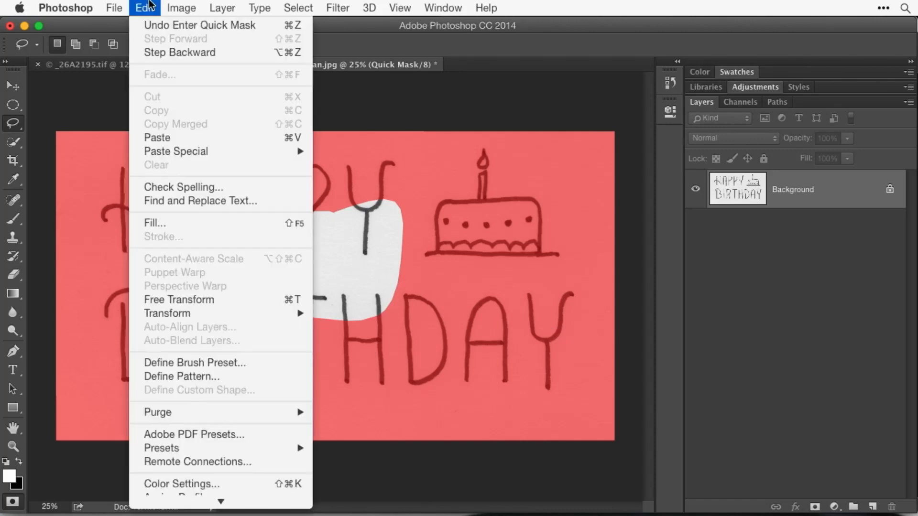
{"action": "left_click", "coordinate": [179, 136]}
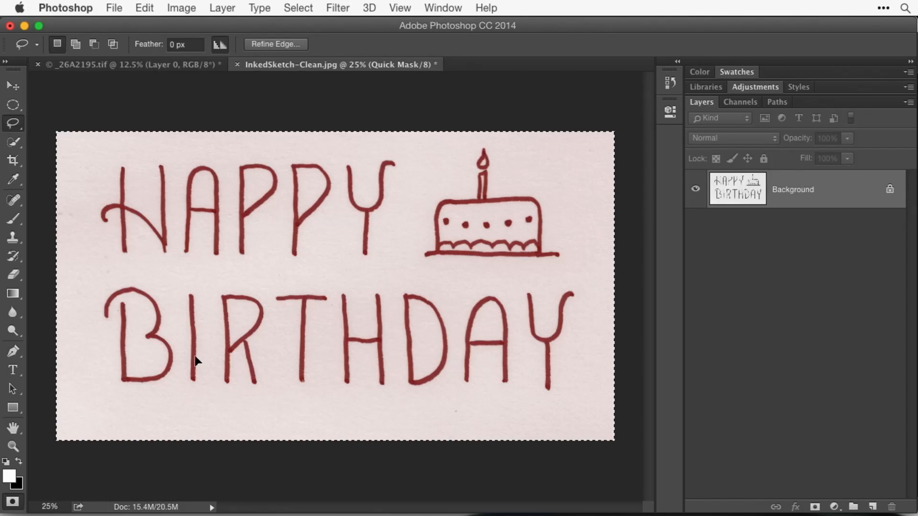
- Increase the Quick Mask's contrast with Levels, setting the input black point to 71 and the white point to 202
{"action": "left_click", "coordinate": [180, 7]}
{"action": "mouse_move", "coordinate": [190, 50]}
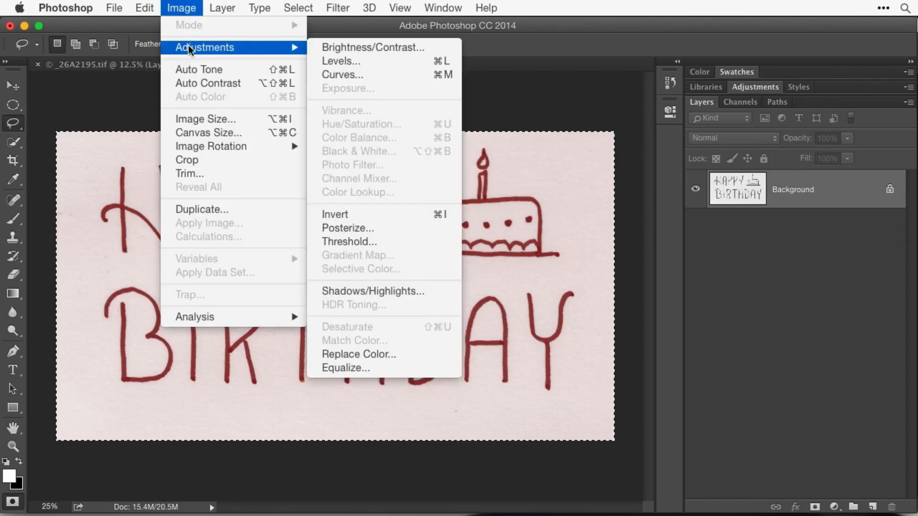
{"action": "left_click", "coordinate": [377, 62]}
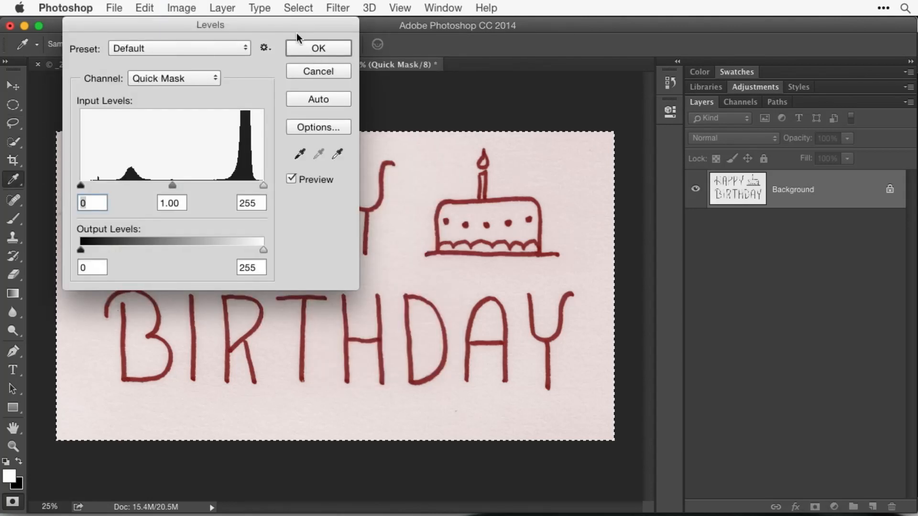
{"action": "left_click_drag", "start_coordinate": [296, 25], "coordinate": [651, 25]}
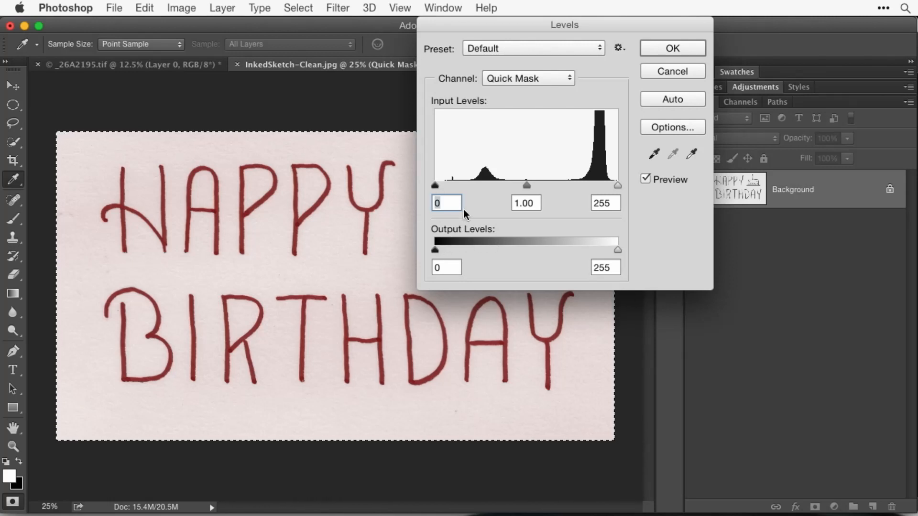
{"action": "left_click_drag", "start_coordinate": [435, 188], "coordinate": [486, 171]}
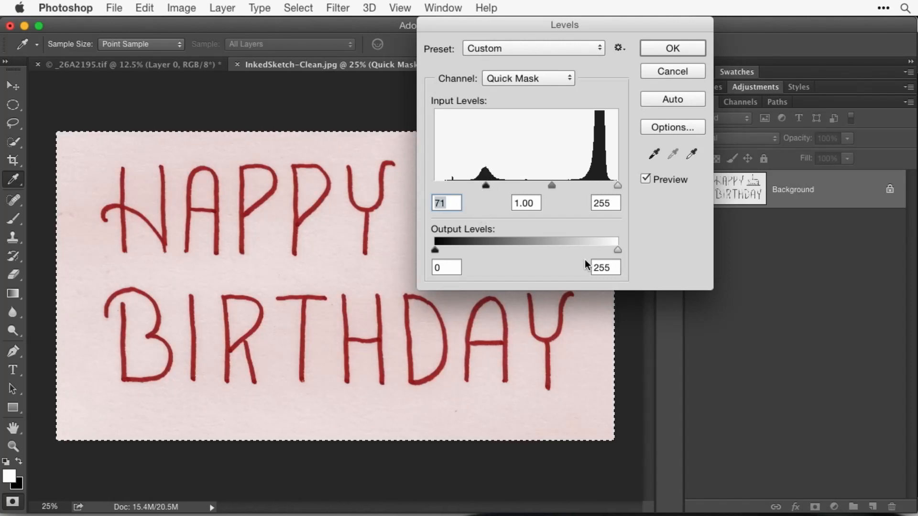
{"action": "left_click", "coordinate": [618, 184]}
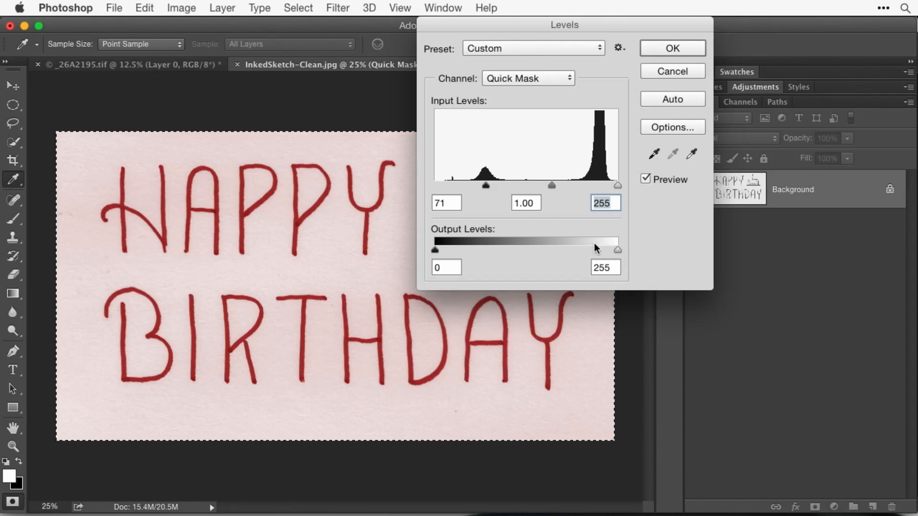
{"action": "left_click_drag", "start_coordinate": [616, 186], "coordinate": [576, 187]}
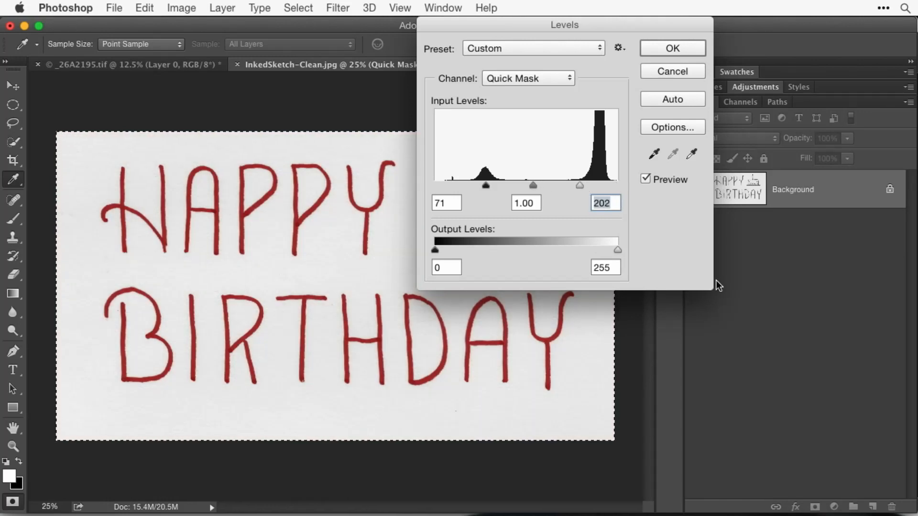
{"action": "left_click", "coordinate": [679, 47]}
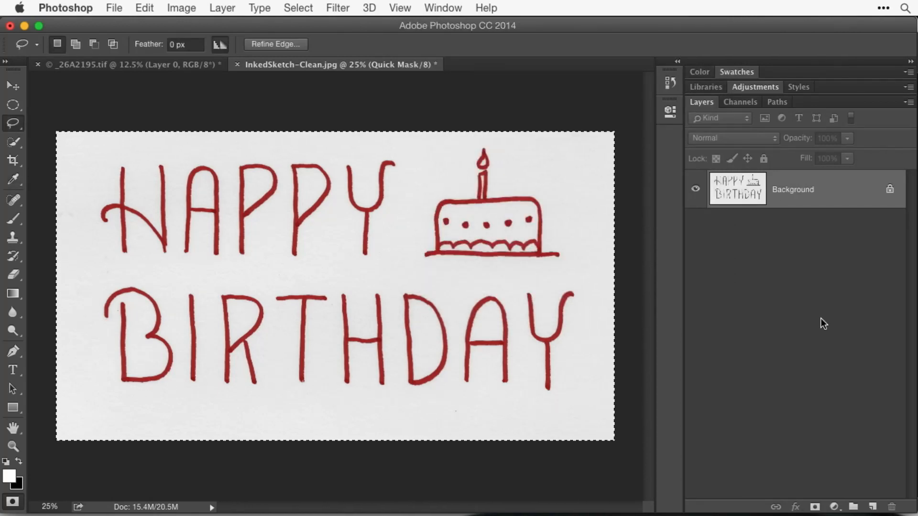
- Turn the Quick Mask into an inverted selection of the ink lines and add a layer mask from it
{"action": "key", "text": "q"}
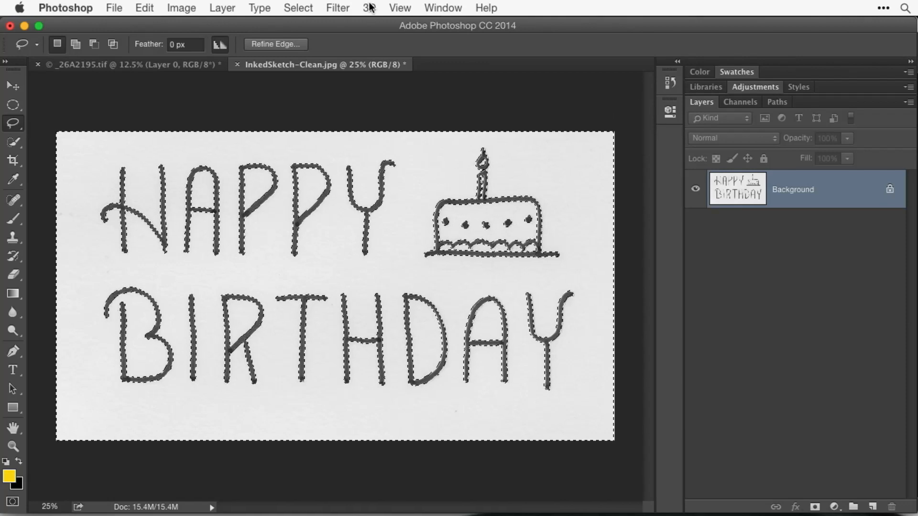
{"action": "left_click", "coordinate": [292, 6]}
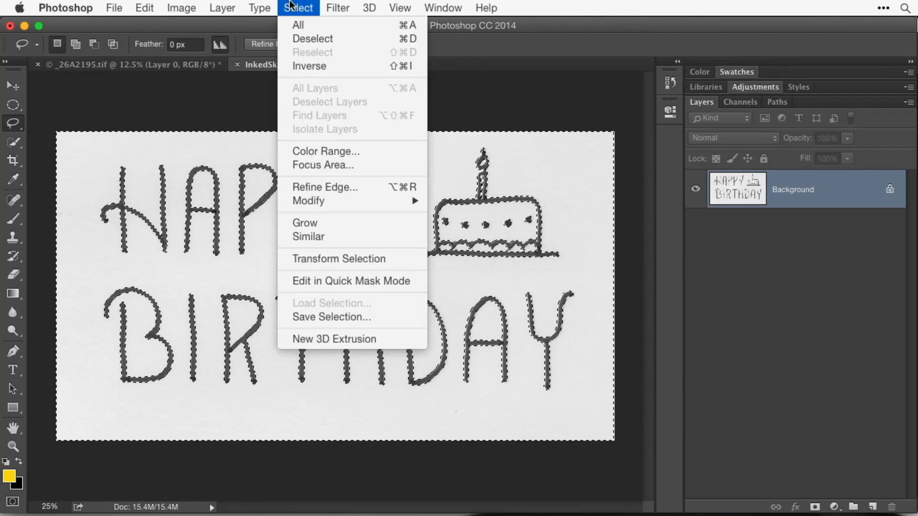
{"action": "left_click", "coordinate": [293, 62]}
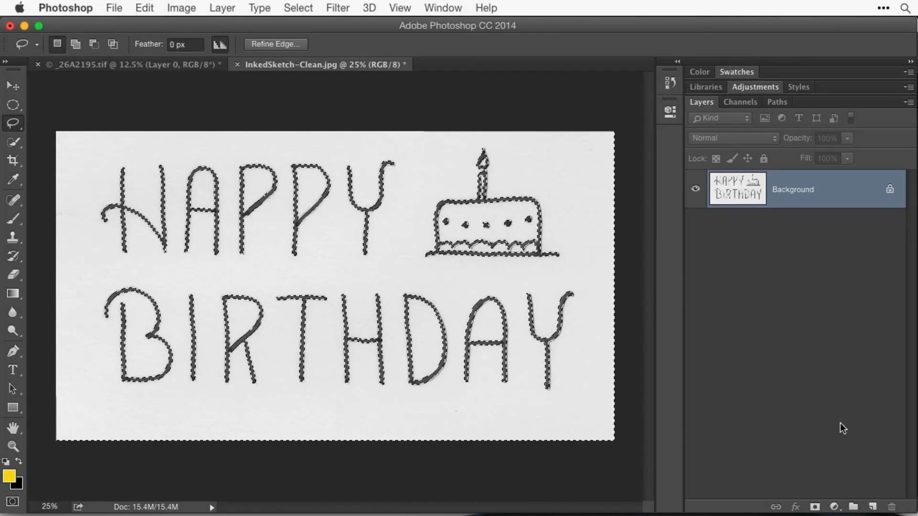
{"action": "left_click", "coordinate": [815, 506]}
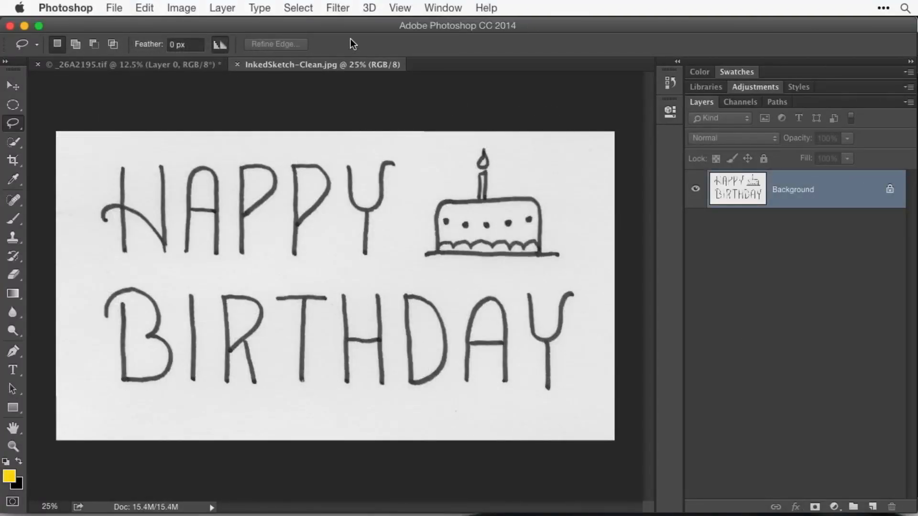
- Select and copy the whole birthday sketch, leaving nothing selected
{"action": "left_click", "coordinate": [303, 9]}
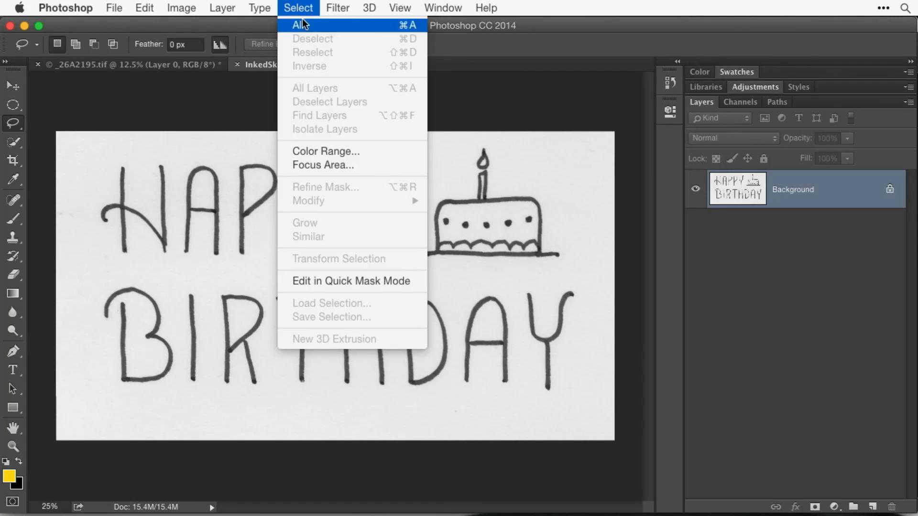
{"action": "left_click", "coordinate": [302, 18]}
{"action": "left_click", "coordinate": [146, 8]}
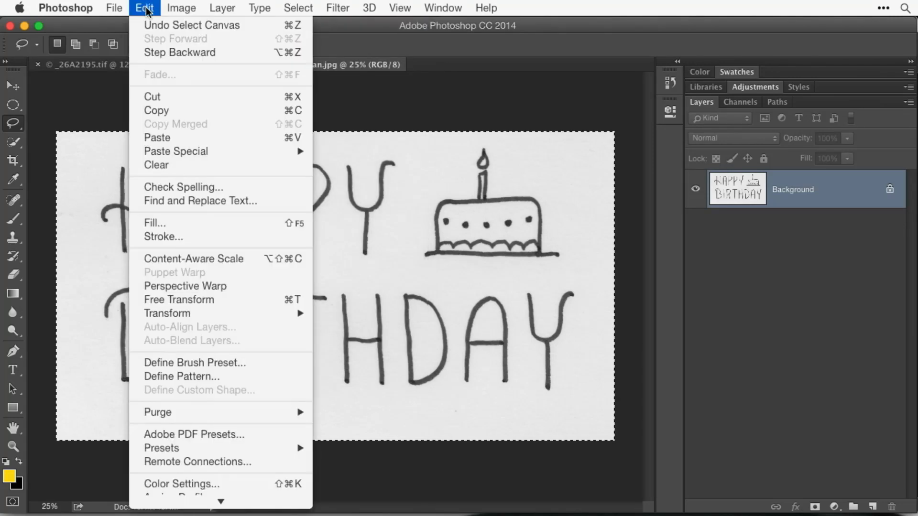
{"action": "left_click", "coordinate": [187, 111]}
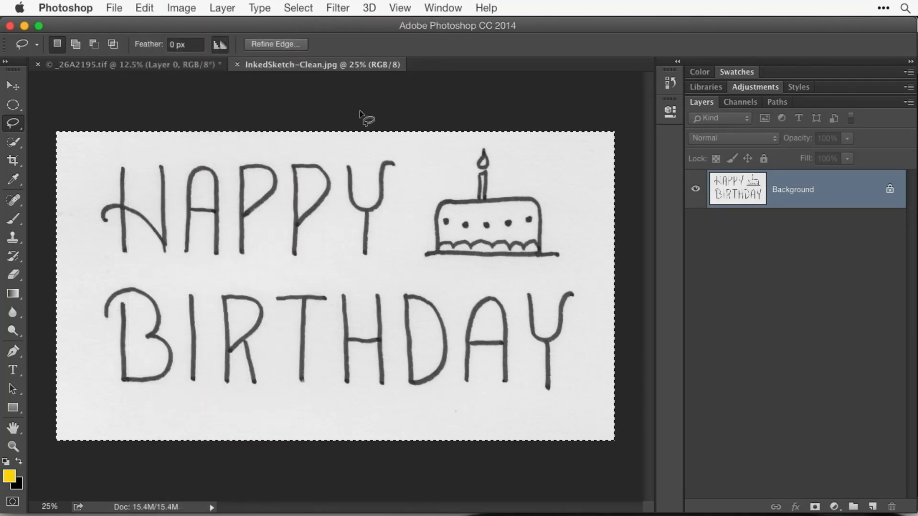
{"action": "left_click", "coordinate": [297, 7]}
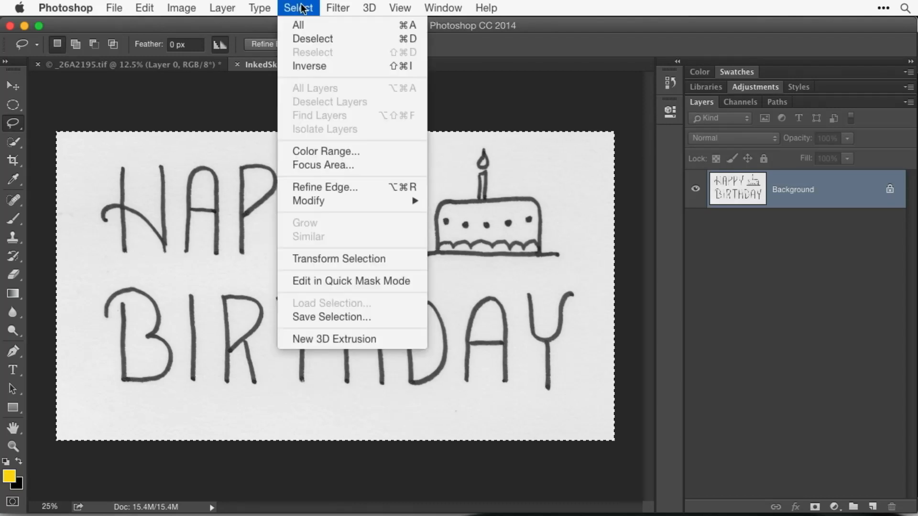
{"action": "left_click", "coordinate": [290, 38]}
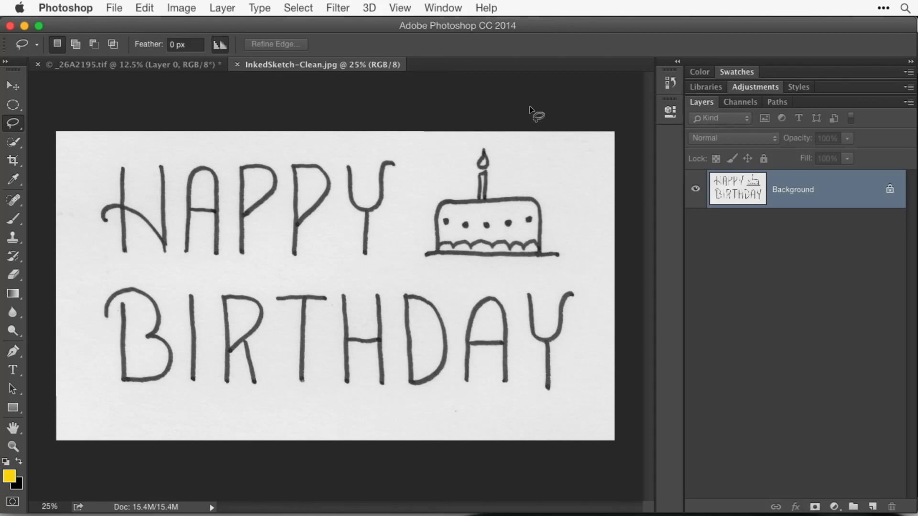
- Paint a black zigzag with an 80 px brush from HAPPY's H to BIRTHDAY's R in Quick Mask mode, then exit the mode and deselect
{"action": "key", "text": "q"}
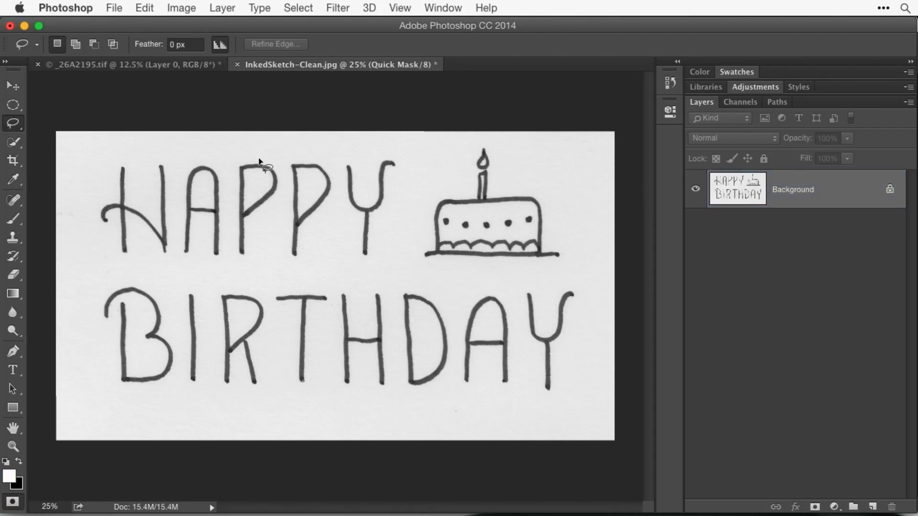
{"action": "left_click", "coordinate": [17, 220]}
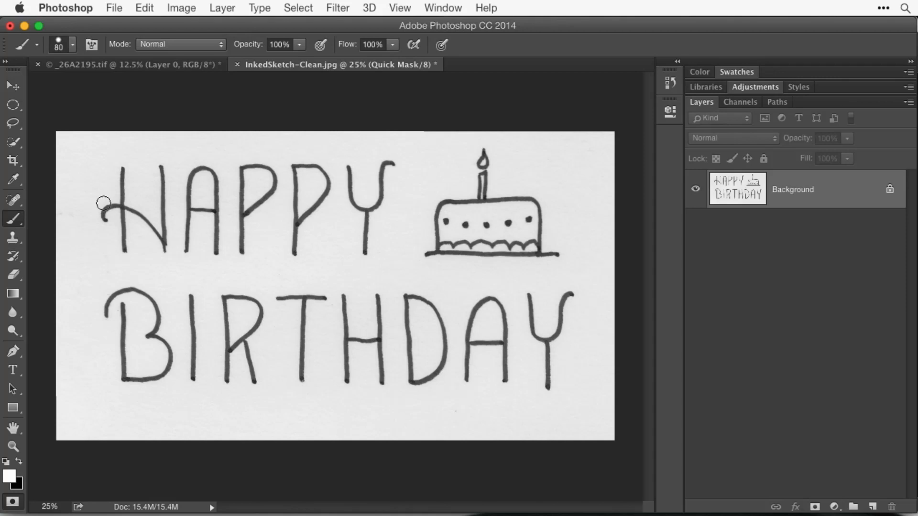
{"action": "key", "text": "x"}
{"action": "mouse_move", "coordinate": [93, 314]}
{"action": "left_mouse_down"}
{"action": "mouse_move", "coordinate": [123, 288]}
{"action": "mouse_move", "coordinate": [262, 299]}
{"action": "left_mouse_up"}
{"action": "key", "text": "q"}
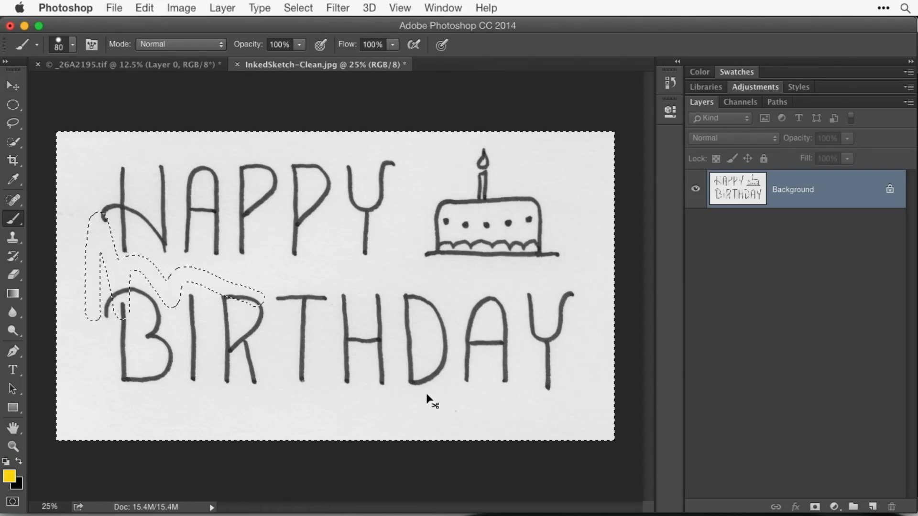
{"action": "key", "text": "super+d"}
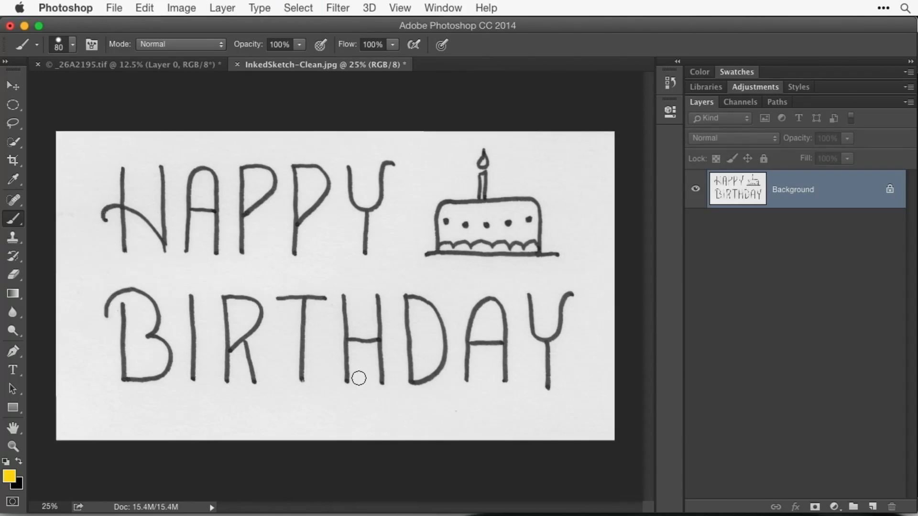
- Enter Quick Mask mode with nothing selected and paste the copied sketch into the mask
{"action": "key", "text": "h"}
{"action": "key", "text": "q"}
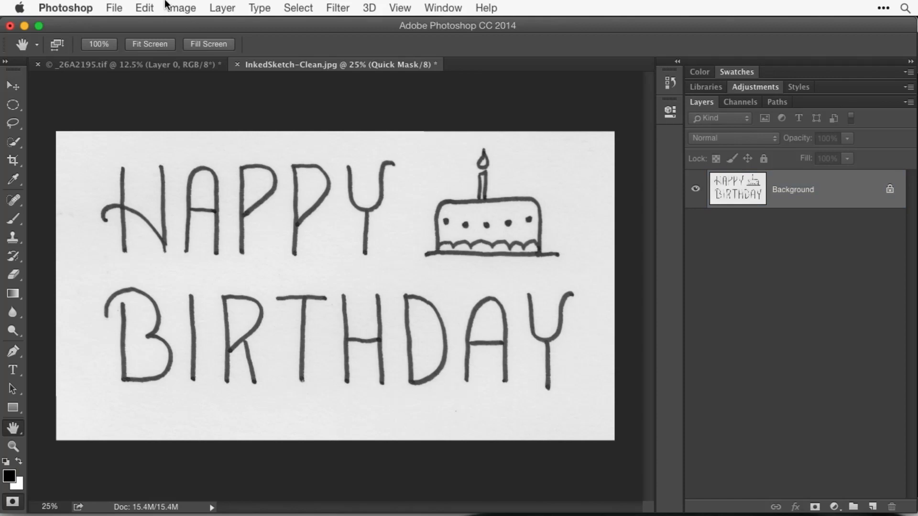
{"action": "left_click", "coordinate": [144, 5]}
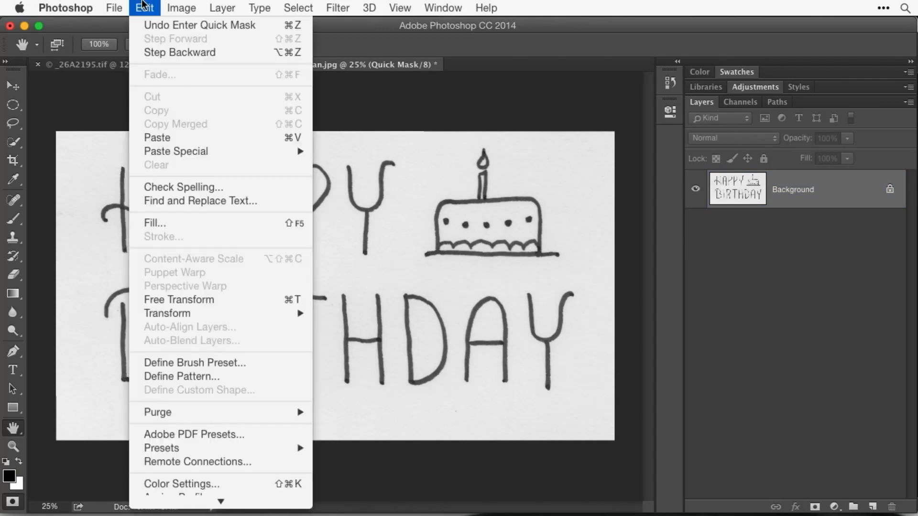
{"action": "left_click", "coordinate": [196, 142]}
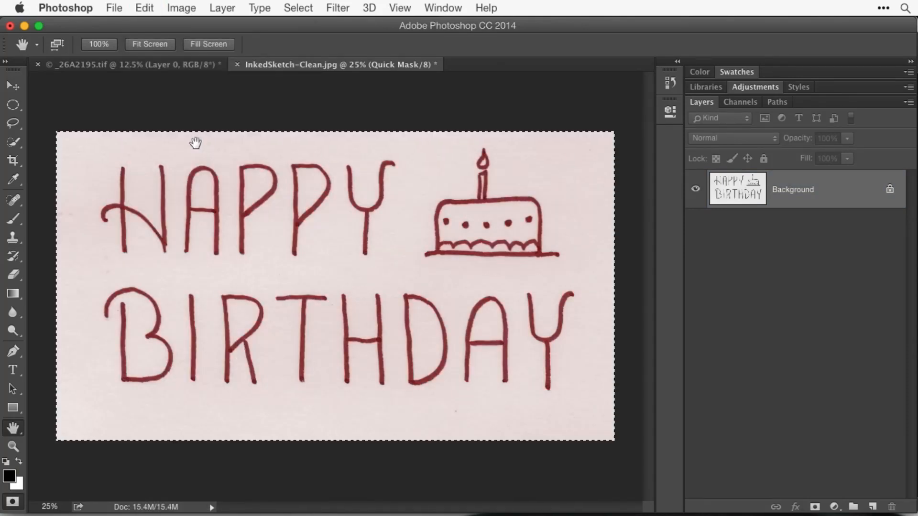
- Apply Levels to the Quick Mask with an input black point of 72 and white point of 190
{"action": "left_click", "coordinate": [181, 7]}
{"action": "mouse_move", "coordinate": [194, 44]}
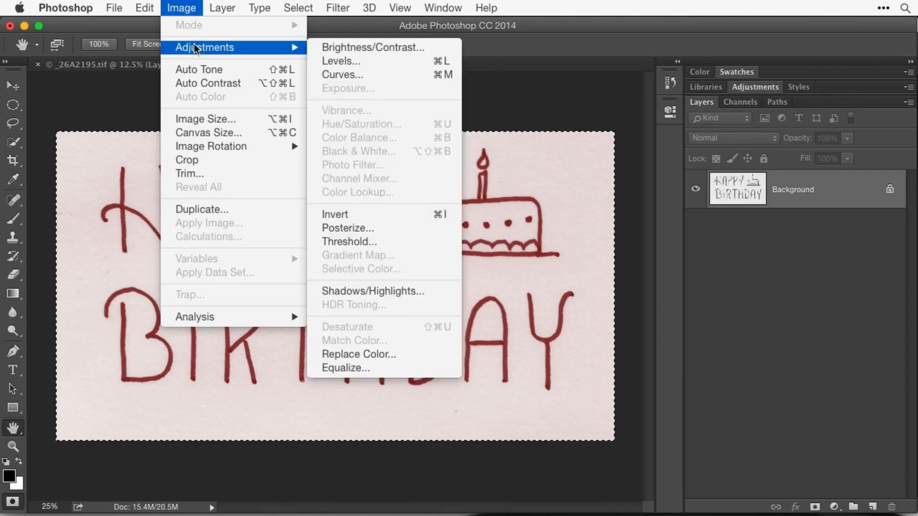
{"action": "left_click", "coordinate": [334, 63]}
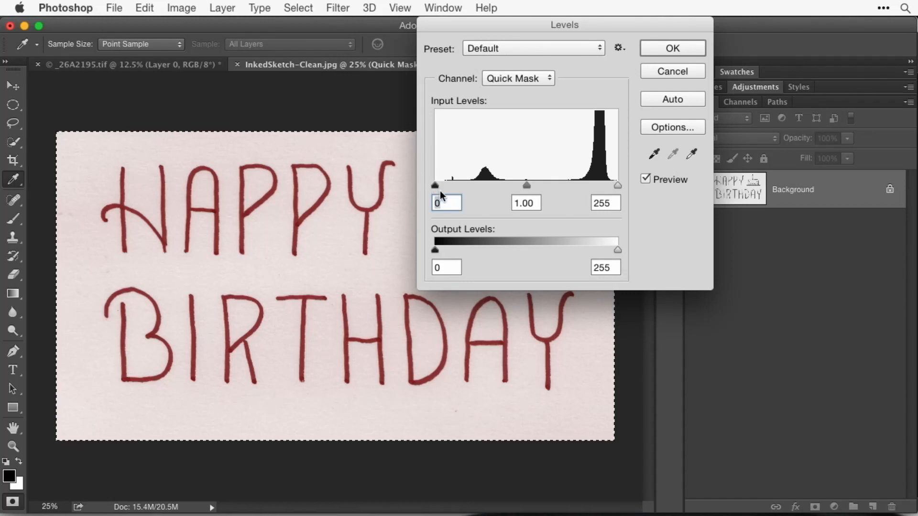
{"action": "left_click_drag", "start_coordinate": [437, 187], "coordinate": [486, 174]}
{"action": "left_click_drag", "start_coordinate": [617, 186], "coordinate": [569, 180]}
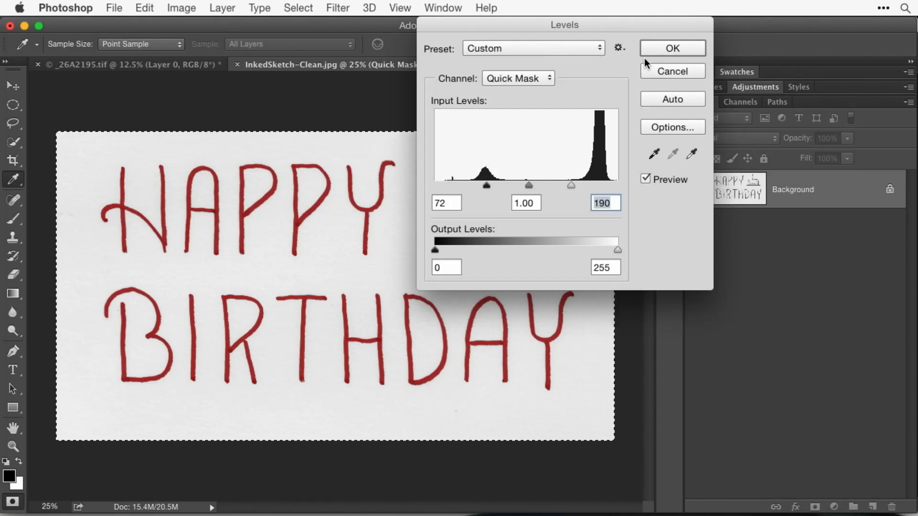
{"action": "left_click", "coordinate": [671, 49]}
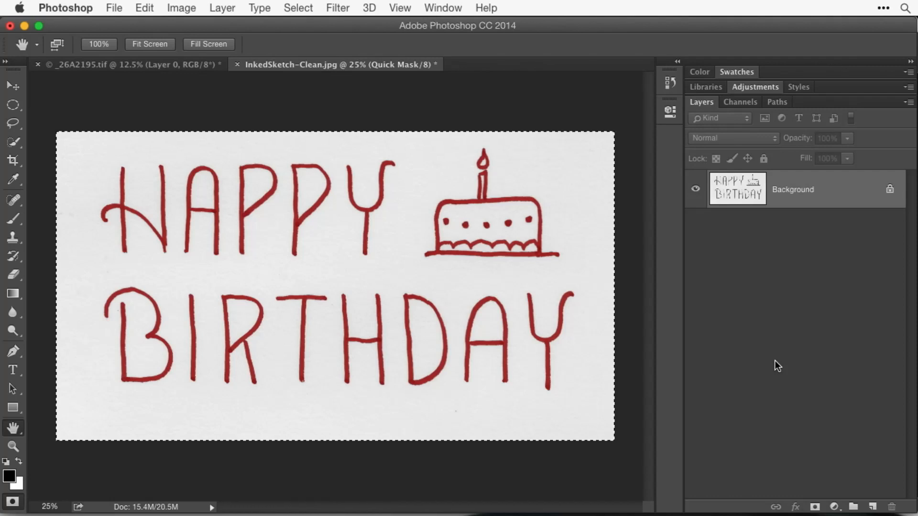
- Exit Quick Mask mode and invert the resulting selection so that only the ink lines are selected
{"action": "key", "text": "q"}
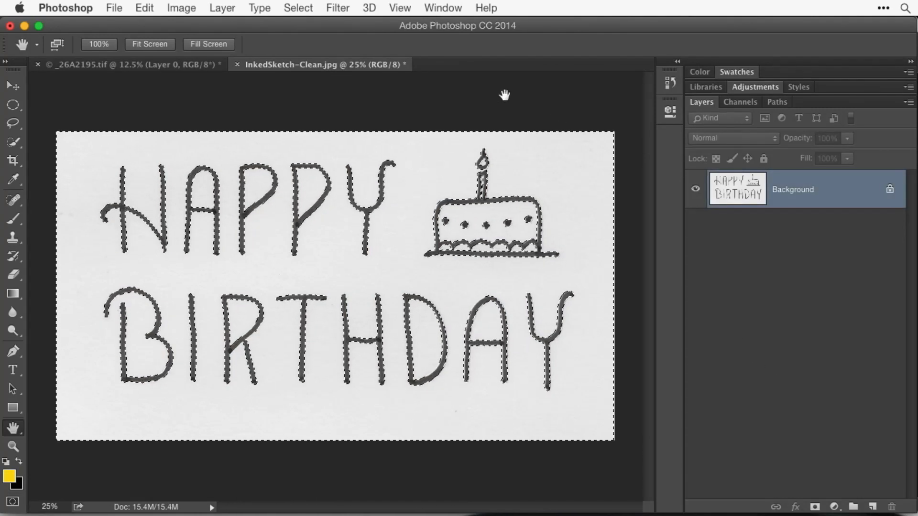
{"action": "left_click", "coordinate": [298, 8]}
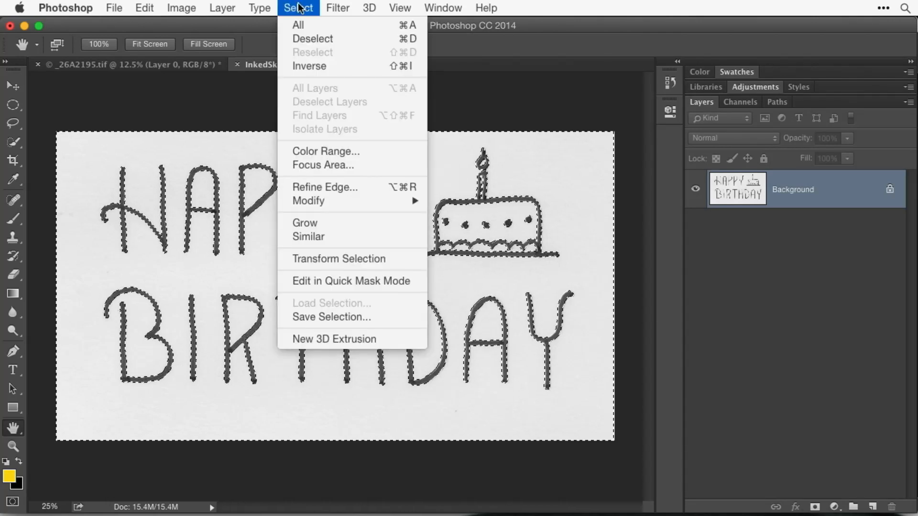
{"action": "left_click", "coordinate": [314, 66]}
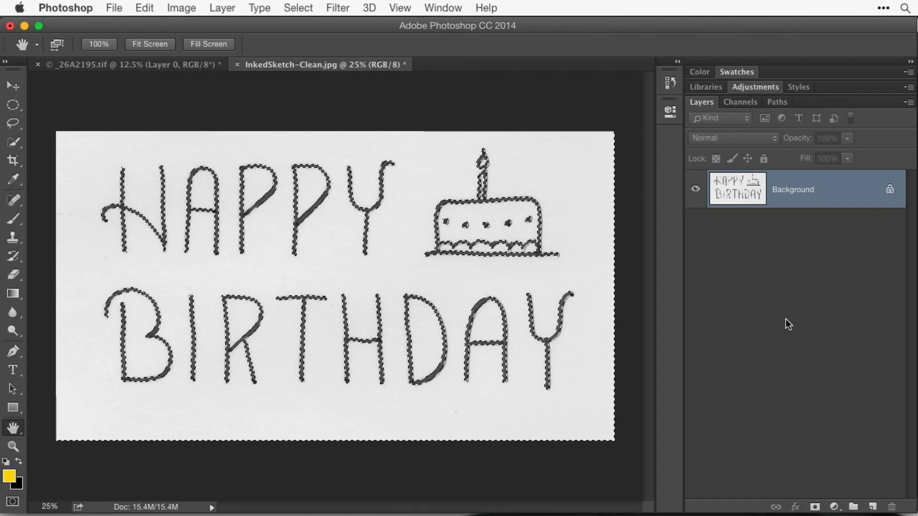